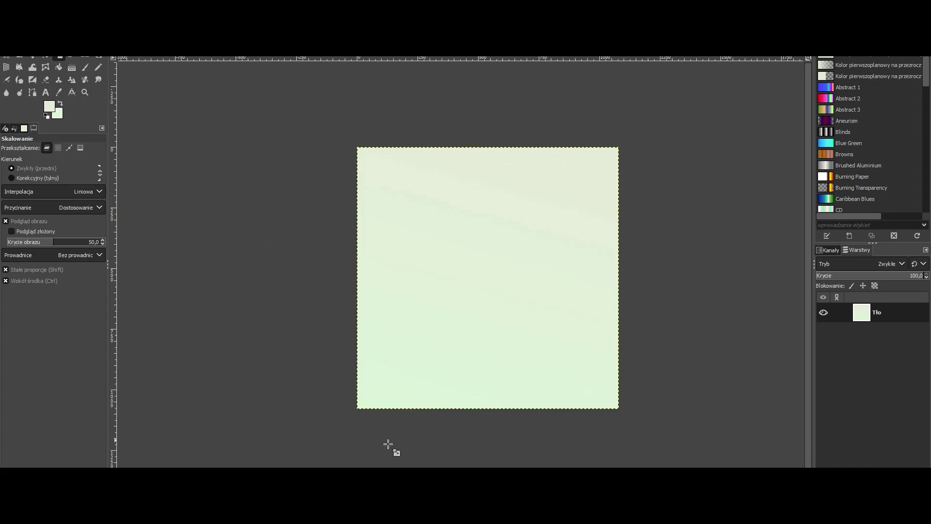
Step: Examine the EAFC25 BRUSH PACK folder, enlarging the preview area and previewing its BRUSH MAKER, COVER and PSD TEMP images
{"action": "mouse_move", "coordinate": [108, 170]}
{"action": "left_mouse_down"}
{"action": "mouse_move", "coordinate": [192, 87]}
{"action": "mouse_move", "coordinate": [563, 111]}
{"action": "left_mouse_up"}
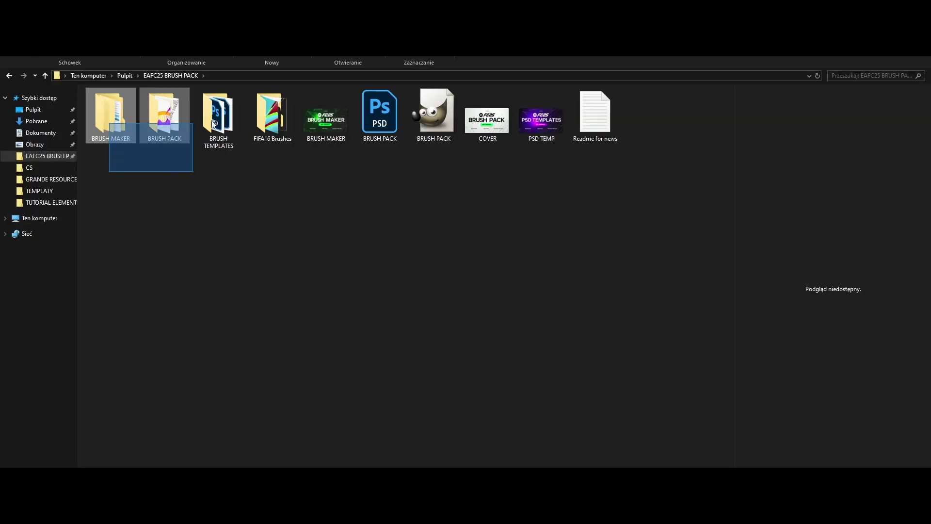
{"action": "left_click", "coordinate": [593, 119]}
{"action": "left_click_drag", "start_coordinate": [619, 204], "coordinate": [434, 155]}
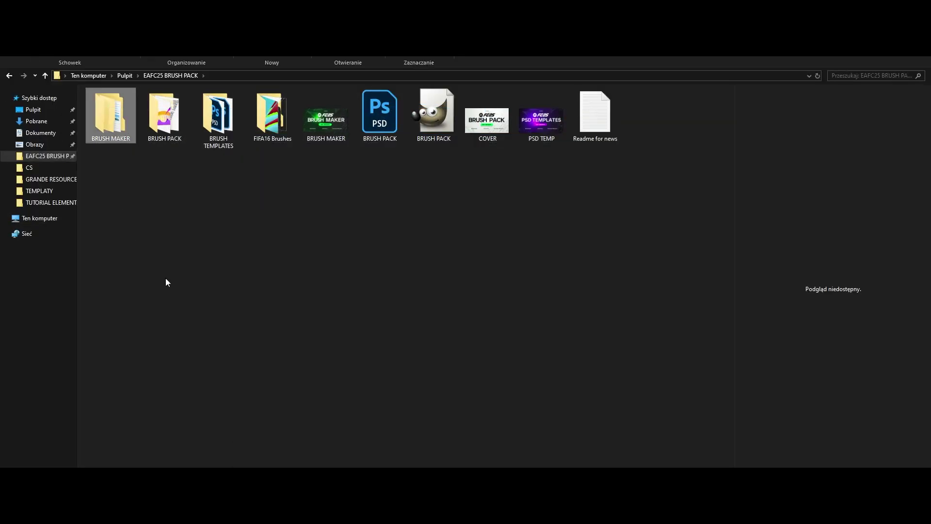
{"action": "left_click", "coordinate": [340, 120]}
{"action": "left_click", "coordinate": [487, 120]}
{"action": "left_click", "coordinate": [541, 121]}
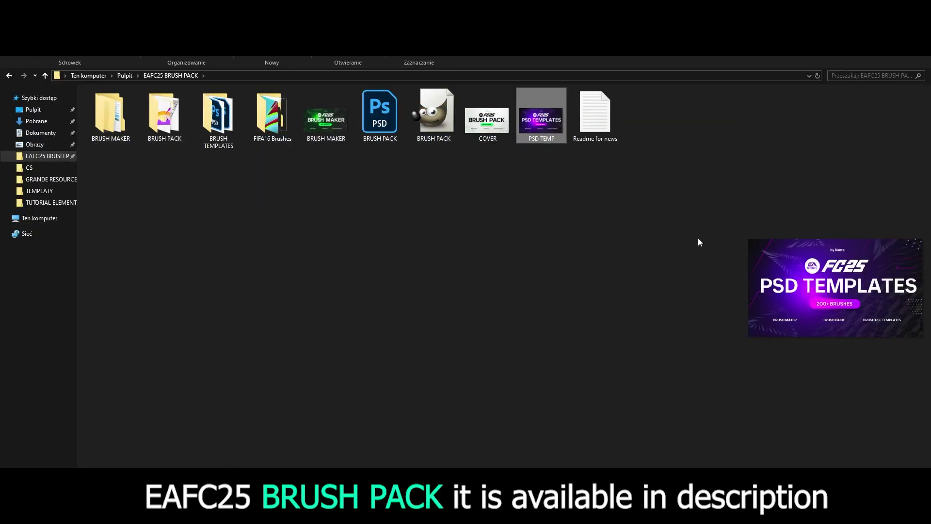
{"action": "left_click", "coordinate": [733, 253]}
{"action": "left_click_drag", "start_coordinate": [727, 250], "coordinate": [583, 250]}
{"action": "left_click", "coordinate": [330, 120]}
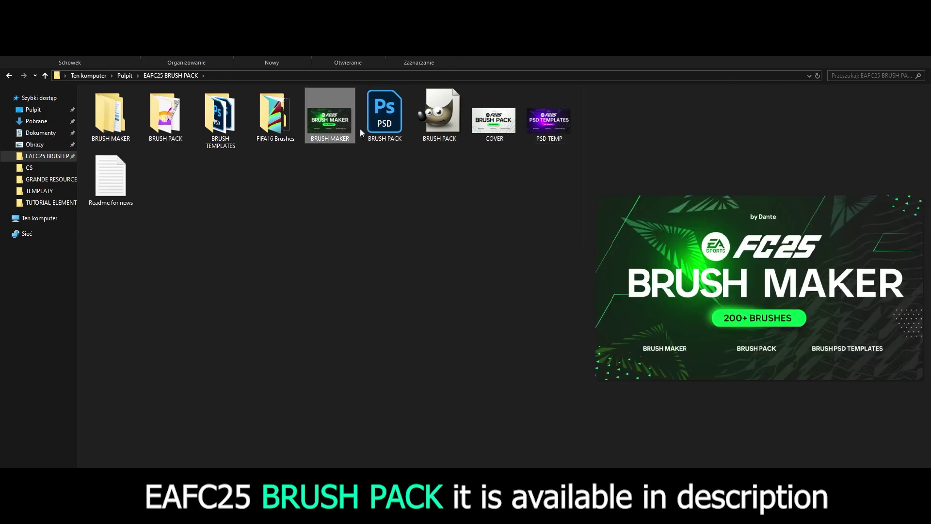
{"action": "left_click", "coordinate": [487, 128]}
{"action": "left_click", "coordinate": [233, 279]}
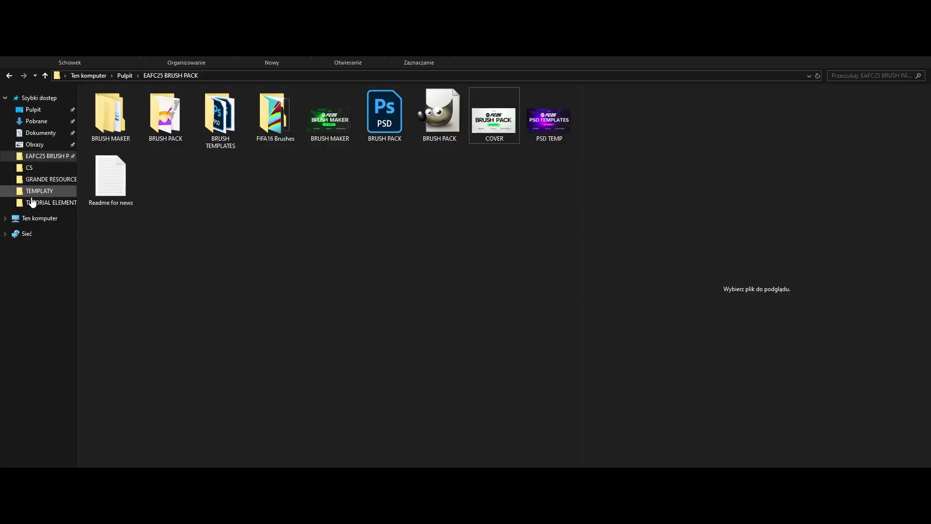
Step: Import the Golden card image from the TUTORIAL ELEMENTS folder into the open GIMP image as a new layer
{"action": "left_click", "coordinate": [32, 202]}
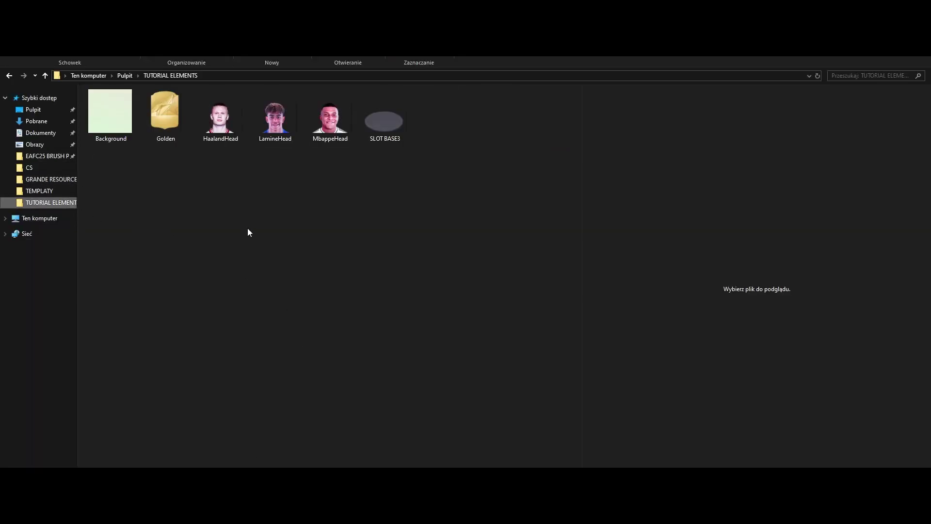
{"action": "left_click_drag", "start_coordinate": [197, 189], "coordinate": [388, 116]}
{"action": "left_click", "coordinate": [172, 131]}
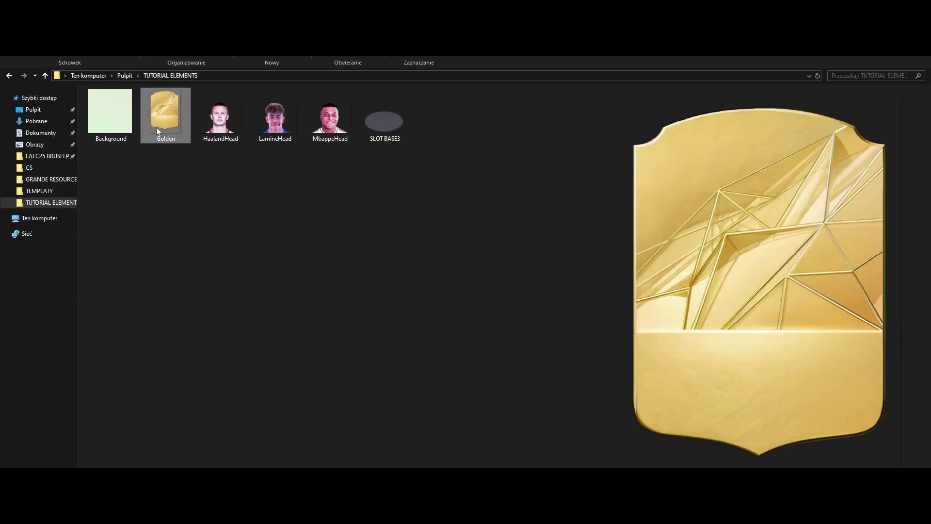
{"action": "left_click_drag", "start_coordinate": [157, 118], "coordinate": [398, 190]}
{"action": "key", "text": "alt+Tab"}
{"action": "key", "text": "alt+Tab"}
{"action": "key", "text": "alt+Tab"}
{"action": "key", "text": "alt+Tab"}
{"action": "key", "text": "alt+Tab"}
{"action": "key", "text": "alt+Tab"}
{"action": "key", "text": "alt+Tab"}
{"action": "key", "text": "alt+Tab"}
{"action": "key", "text": "alt+Tab"}
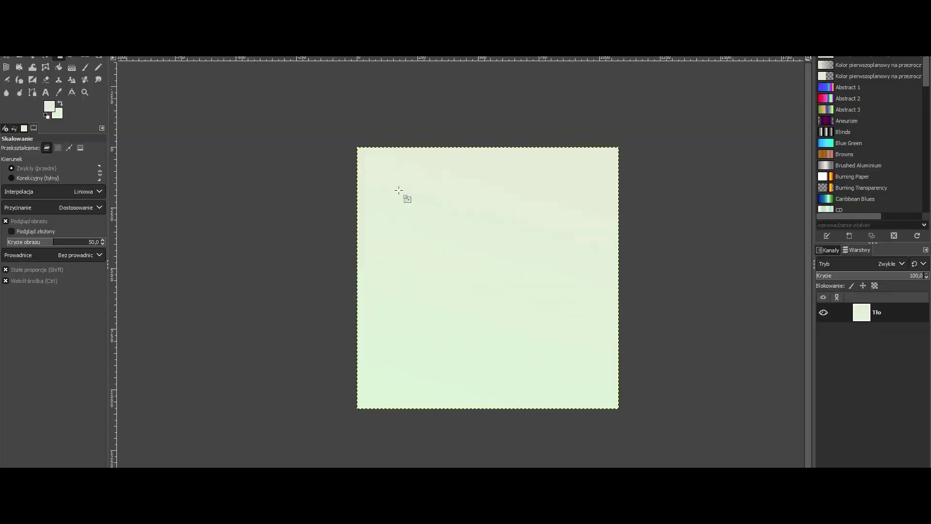
Step: Scale the Golden.png layer down to 477 × 669 px, centred on the canvas
{"action": "scroll", "coordinate": [489, 207], "scroll_direction": "down", "scroll_amount": 2}
{"action": "scroll", "coordinate": [489, 207], "scroll_direction": "up", "scroll_amount": 1}
{"action": "left_click_drag", "start_coordinate": [320, 65], "coordinate": [573, 242]}
{"action": "scroll", "coordinate": [382, 191], "scroll_direction": "up", "scroll_amount": 1}
{"action": "left_click_drag", "start_coordinate": [381, 191], "coordinate": [442, 216]}
{"action": "left_click", "coordinate": [775, 133]}
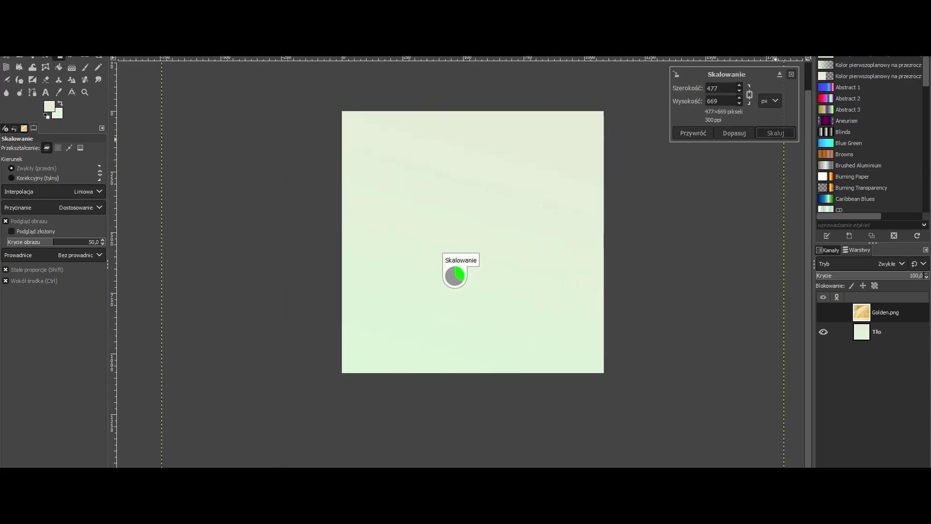
Step: Add a vertical and a horizontal guide by percent, crossing at the centre of the canvas
{"action": "left_click", "coordinate": [108, 17]}
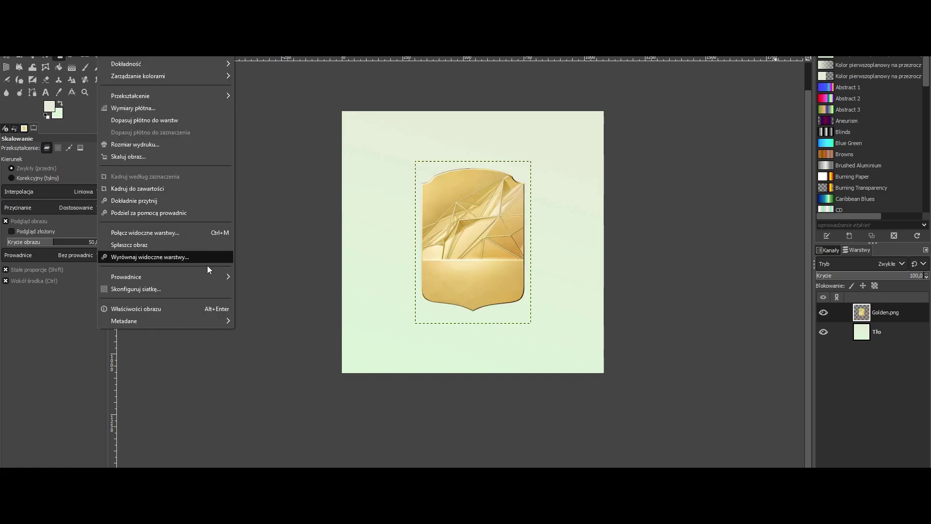
{"action": "mouse_move", "coordinate": [218, 277]}
{"action": "left_click", "coordinate": [273, 278]}
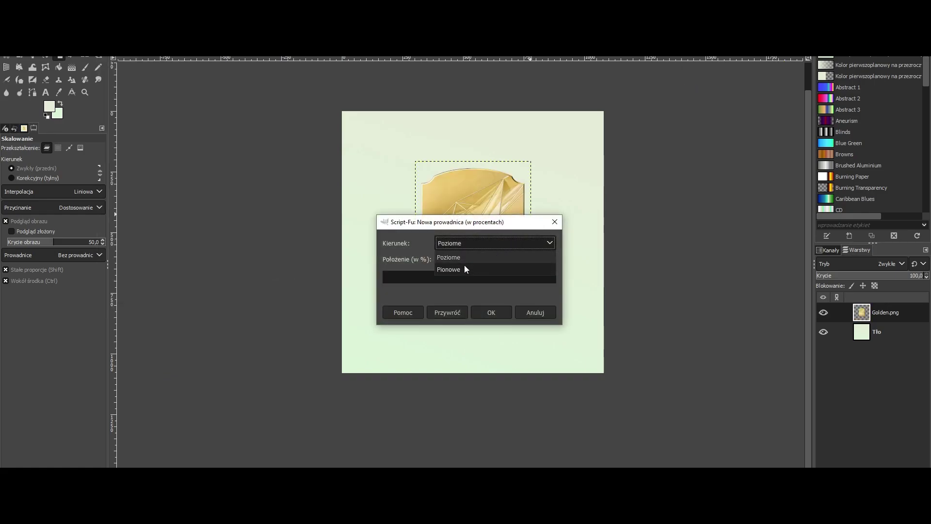
{"action": "left_click", "coordinate": [465, 268]}
{"action": "left_click", "coordinate": [487, 312]}
{"action": "left_click", "coordinate": [107, 54]}
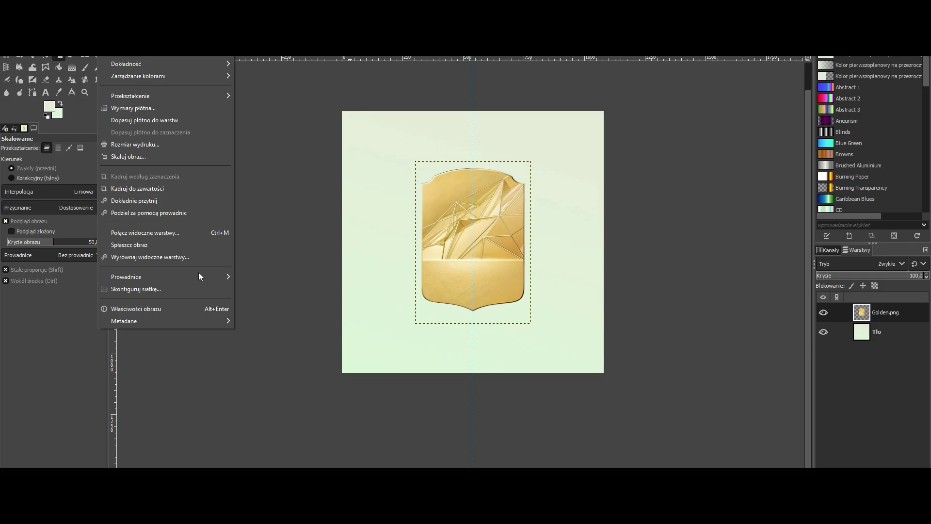
{"action": "mouse_move", "coordinate": [218, 276]}
{"action": "left_click", "coordinate": [273, 277]}
{"action": "left_click", "coordinate": [491, 243]}
{"action": "left_click", "coordinate": [492, 256]}
{"action": "left_click", "coordinate": [495, 316]}
Step: Scale the central gold card slightly smaller about the canvas centre
{"action": "scroll", "coordinate": [481, 241], "scroll_direction": "up", "scroll_amount": 2}
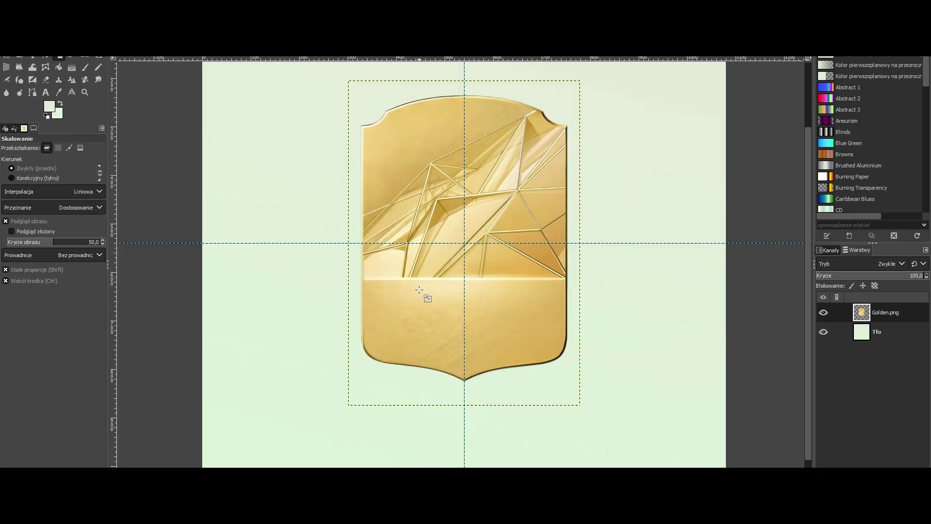
{"action": "scroll", "coordinate": [419, 290], "scroll_direction": "down", "scroll_amount": 1}
{"action": "left_click", "coordinate": [405, 221]}
{"action": "left_click_drag", "start_coordinate": [539, 195], "coordinate": [526, 210]}
{"action": "left_click", "coordinate": [767, 134]}
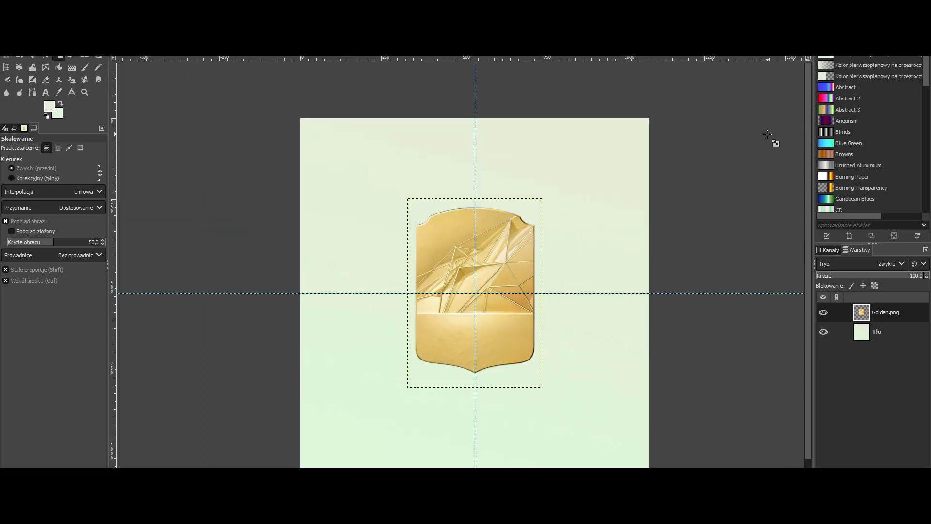
Step: Duplicate the gold card, scale the copy down and place it beside the large card on its left, centred on the horizontal guide
{"action": "key", "text": "ctrl+shift+d"}
{"action": "scroll", "coordinate": [415, 395], "scroll_direction": "up", "scroll_amount": 2}
{"action": "left_click", "coordinate": [412, 383]}
{"action": "left_click_drag", "start_coordinate": [399, 374], "coordinate": [465, 279]}
{"action": "left_click_drag", "start_coordinate": [549, 161], "coordinate": [326, 162]}
{"action": "scroll", "coordinate": [340, 174], "scroll_direction": "down", "scroll_amount": 1}
{"action": "left_click_drag", "start_coordinate": [399, 235], "coordinate": [387, 235]}
{"action": "left_click", "coordinate": [771, 133]}
{"action": "scroll", "coordinate": [538, 263], "scroll_direction": "down", "scroll_amount": 1}
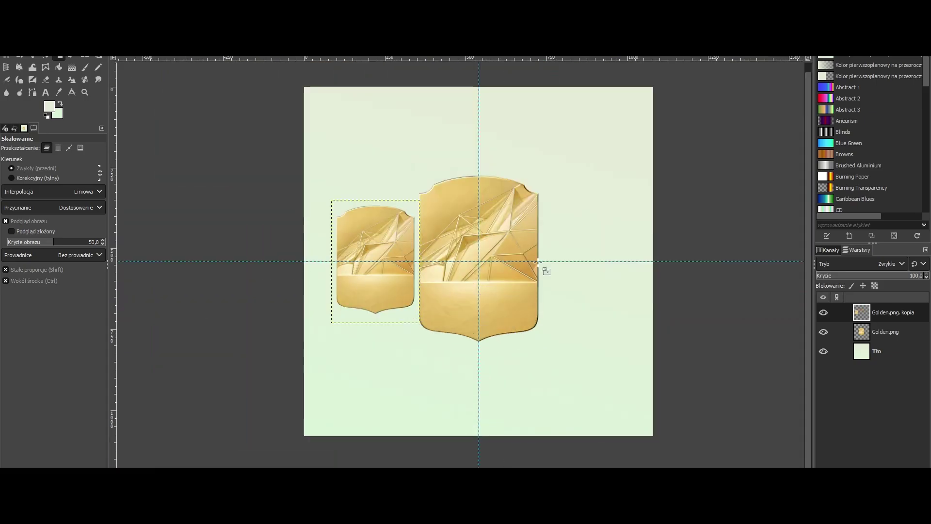
Step: Place a copy of the small card symmetrically to the right of the large card using the Flip tool
{"action": "left_click", "coordinate": [85, 57]}
{"action": "left_click", "coordinate": [479, 155]}
{"action": "left_click", "coordinate": [767, 226]}
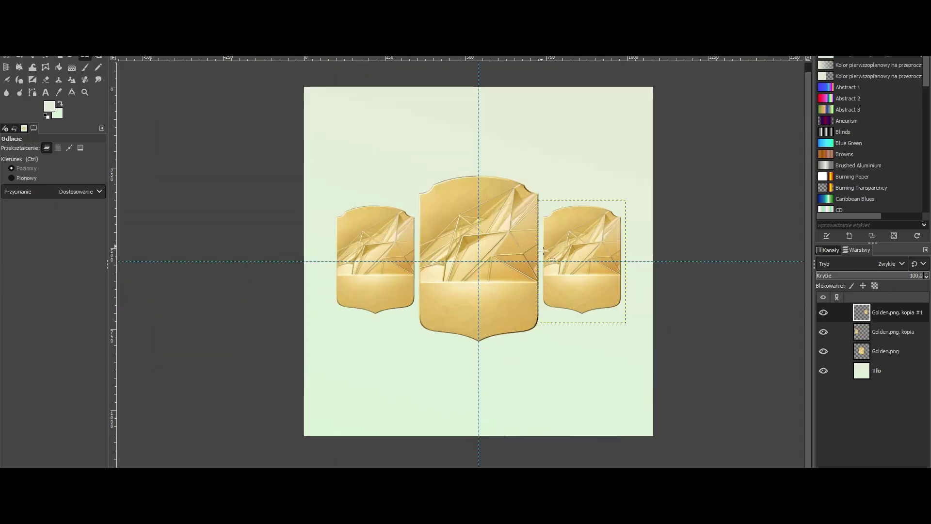
Step: Select the Tło background layer and save the image as Background.xcf
{"action": "left_click", "coordinate": [876, 371]}
{"action": "scroll", "coordinate": [527, 275], "scroll_direction": "down", "scroll_amount": 1}
{"action": "scroll", "coordinate": [538, 283], "scroll_direction": "up", "scroll_amount": 2}
{"action": "scroll", "coordinate": [538, 284], "scroll_direction": "down", "scroll_amount": 1}
{"action": "key", "text": "ctrl+s"}
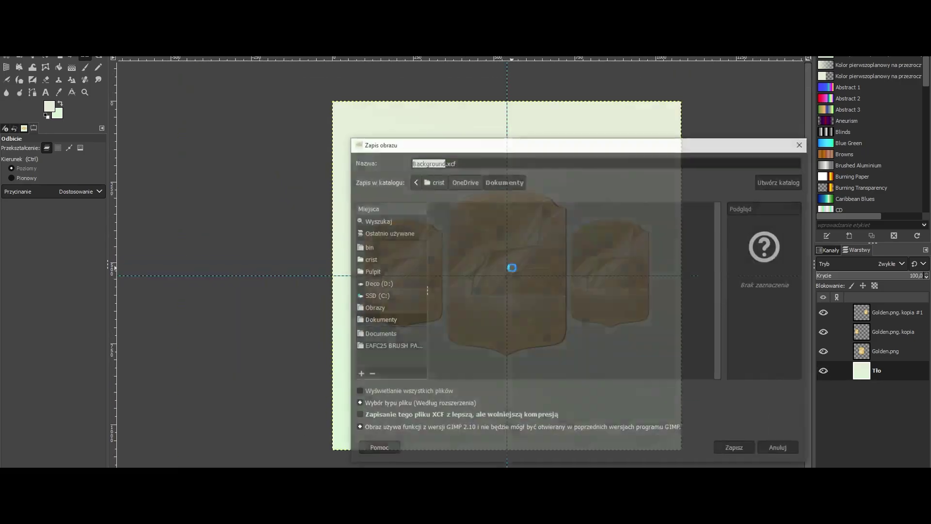
{"action": "key", "text": "Escape"}
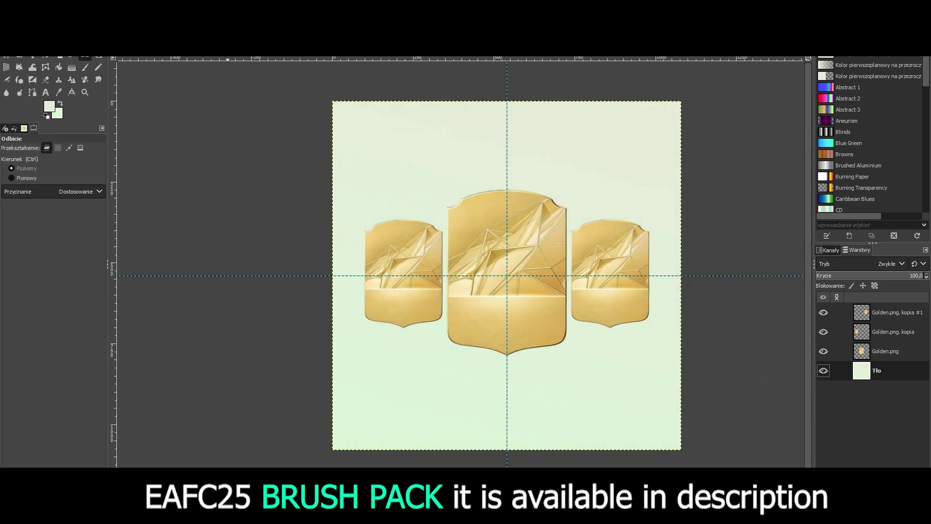
Step: Add the SLOT BASE3 image behind the cards, scale it to 176 × 88 px and centre it under the large card's tip
{"action": "mouse_move", "coordinate": [223, 515]}
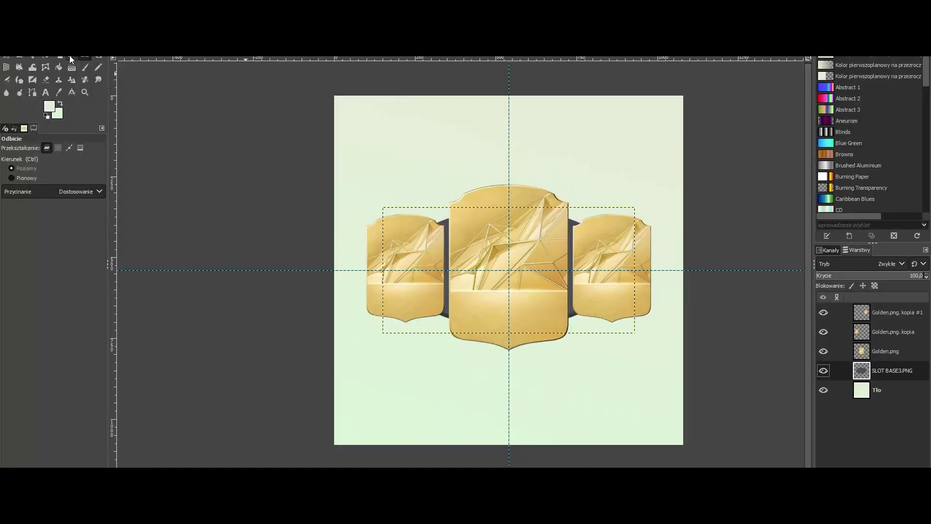
{"action": "left_click", "coordinate": [70, 59]}
{"action": "left_click_drag", "start_coordinate": [383, 207], "coordinate": [509, 350]}
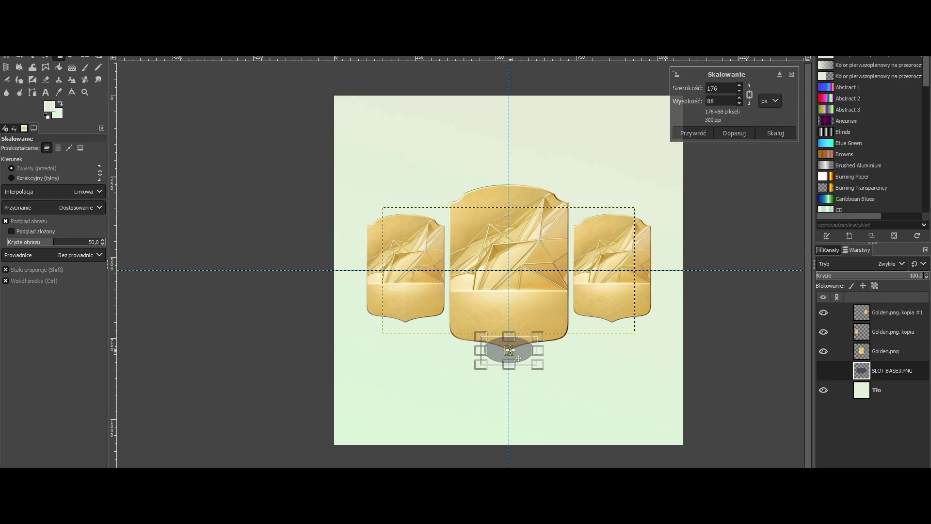
{"action": "key", "text": "Return"}
Step: Duplicate the slot base, scale the copy smaller and position it under the tip of the right card
{"action": "key", "text": "m"}
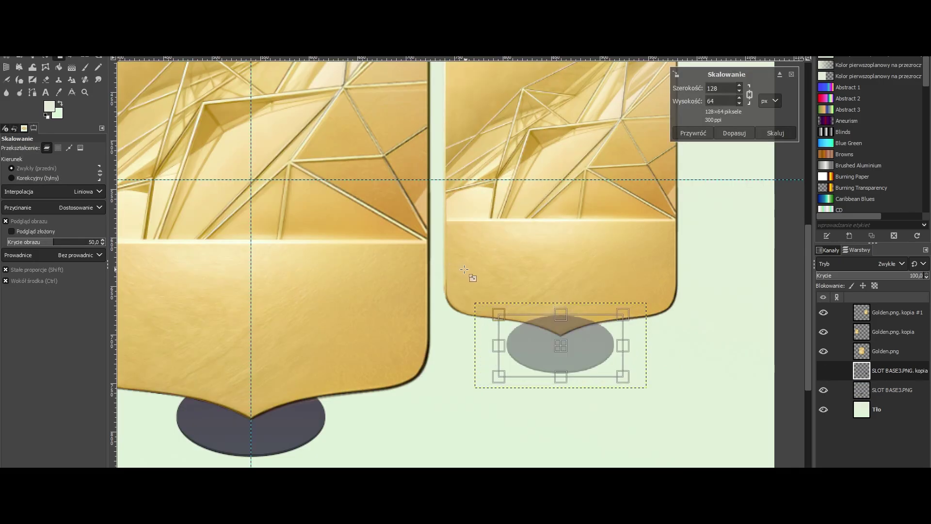
{"action": "left_click", "coordinate": [735, 134]}
{"action": "key", "text": "m"}
{"action": "left_click_drag", "start_coordinate": [569, 272], "coordinate": [564, 262]}
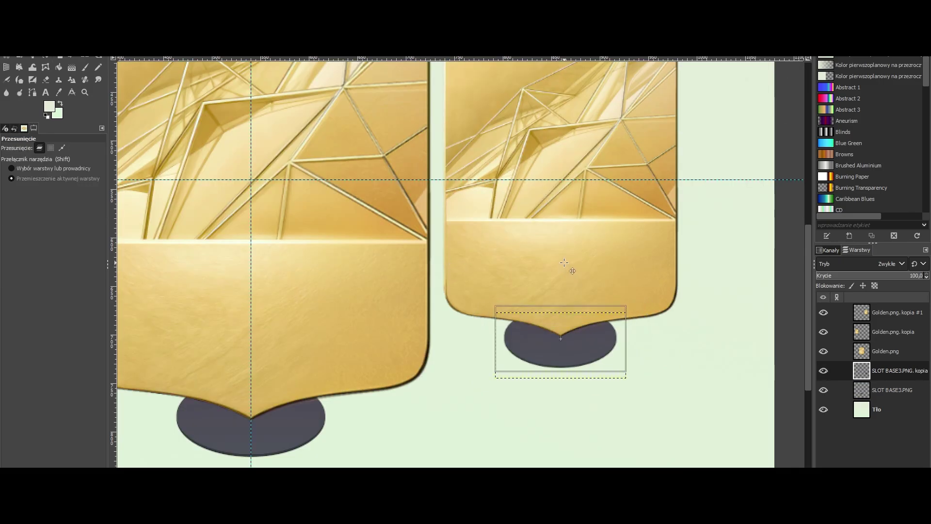
{"action": "scroll", "coordinate": [601, 259], "scroll_direction": "down", "scroll_amount": 3}
{"action": "scroll", "coordinate": [433, 218], "scroll_direction": "up", "scroll_amount": 1}
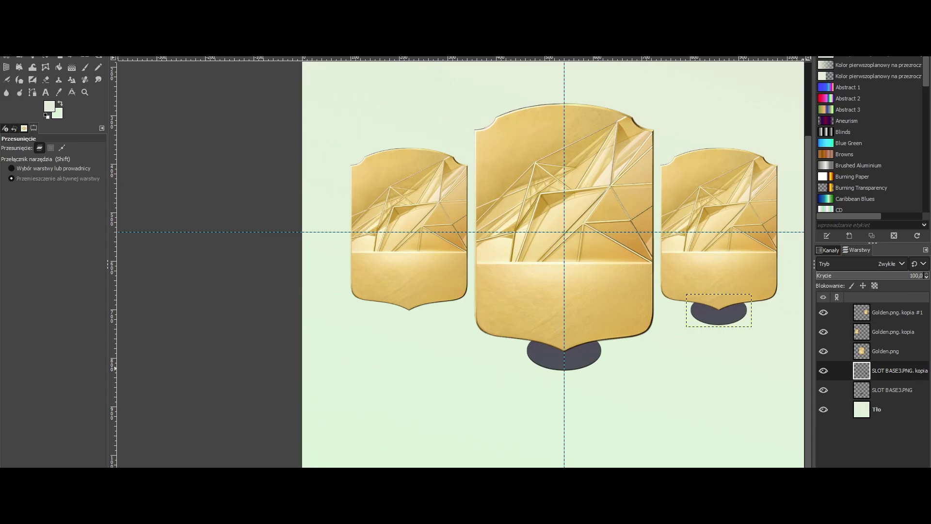
Step: Duplicate the small slot base and flip the copy across the vertical guide so it sits under the left card
{"action": "right_click", "coordinate": [868, 383]}
{"action": "left_click", "coordinate": [802, 180]}
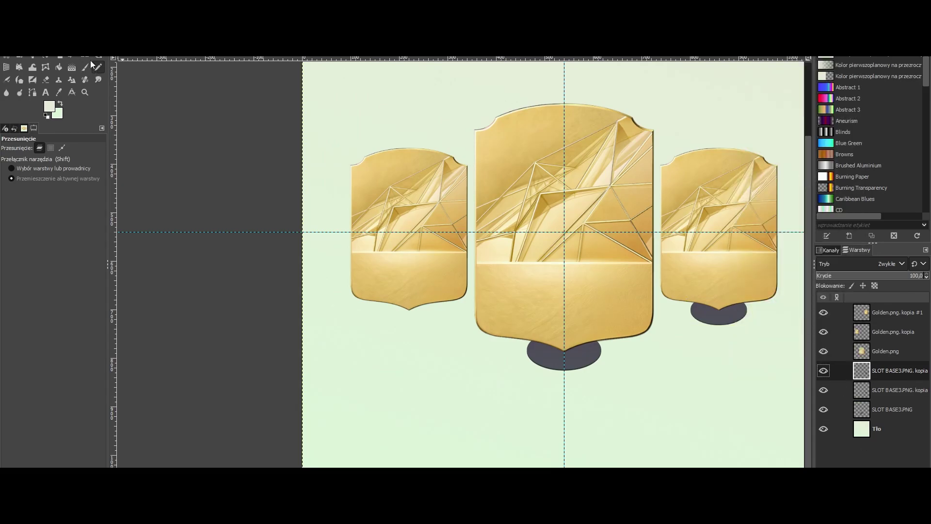
{"action": "key", "text": "shift+f"}
{"action": "scroll", "coordinate": [493, 212], "scroll_direction": "down", "scroll_amount": 2}
{"action": "scroll", "coordinate": [494, 211], "scroll_direction": "up", "scroll_amount": 1}
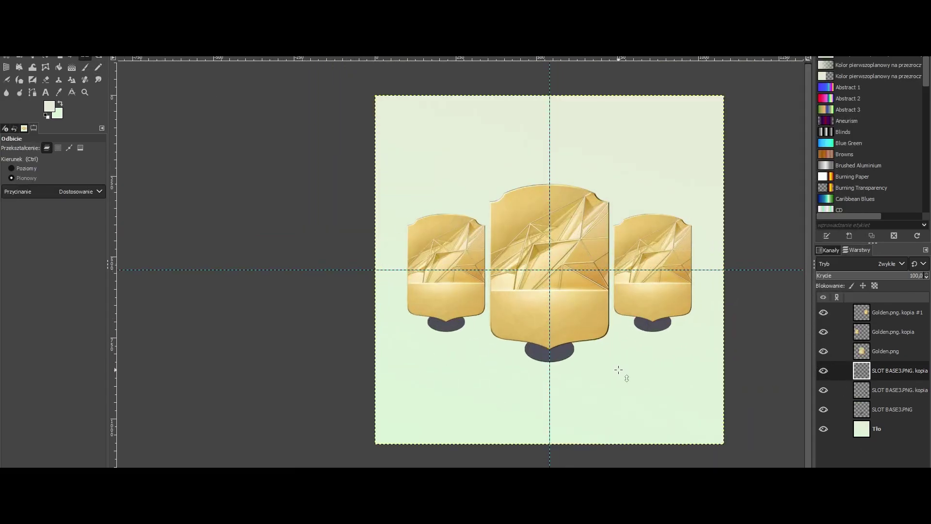
{"action": "scroll", "coordinate": [618, 370], "scroll_direction": "down", "scroll_amount": 1}
{"action": "scroll", "coordinate": [389, 308], "scroll_direction": "up", "scroll_amount": 3}
{"action": "scroll", "coordinate": [420, 284], "scroll_direction": "down", "scroll_amount": 2}
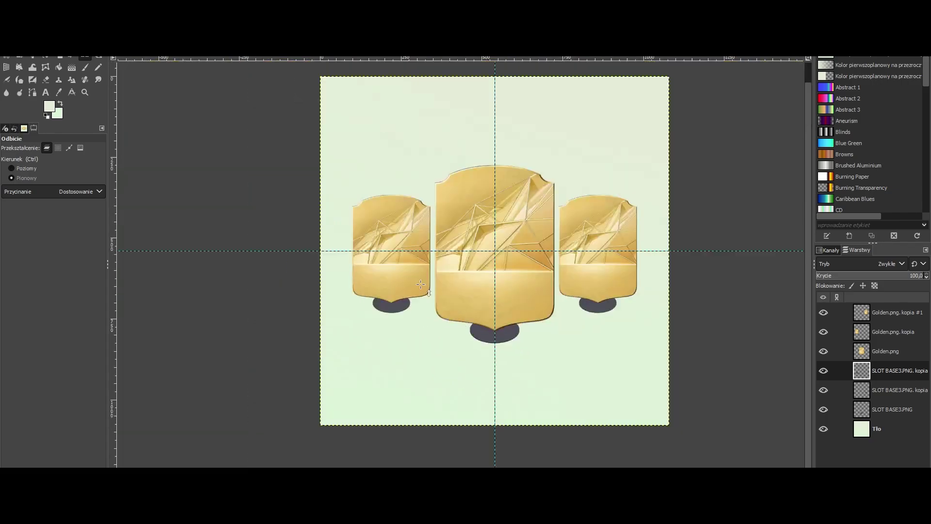
Step: Create a text box over the central slot base with the text ST in the Cruyff Sans font
{"action": "key", "text": "t"}
{"action": "scroll", "coordinate": [493, 347], "scroll_direction": "up", "scroll_amount": 3}
{"action": "scroll", "coordinate": [461, 343], "scroll_direction": "down", "scroll_amount": 2}
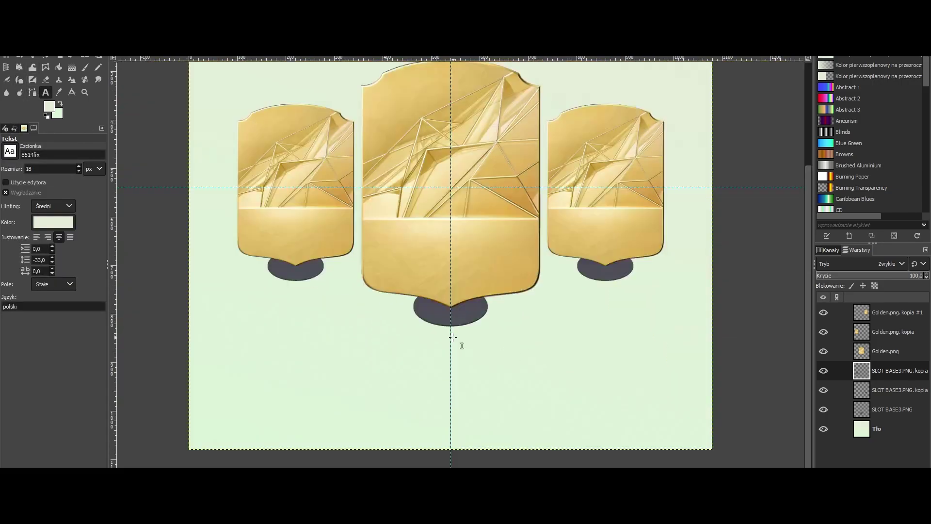
{"action": "scroll", "coordinate": [462, 343], "scroll_direction": "up", "scroll_amount": 3}
{"action": "left_click_drag", "start_coordinate": [301, 283], "coordinate": [630, 446]}
{"action": "type", "text": "c"}
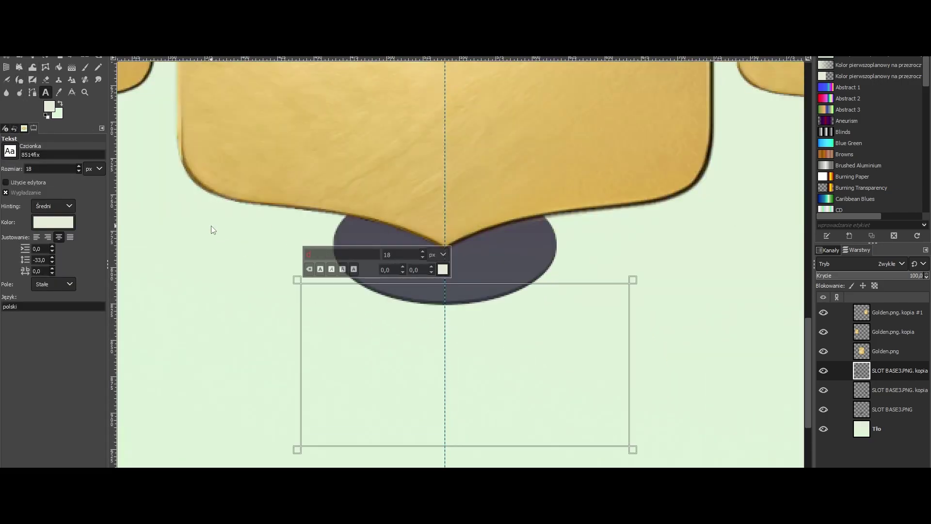
{"action": "type", "text": "r"}
{"action": "left_click", "coordinate": [328, 300]}
{"action": "type", "text": "ST"}
Step: Set the ST text to 28 px in bright green and move it to the middle of the central slot base
{"action": "key", "text": "ctrl+a"}
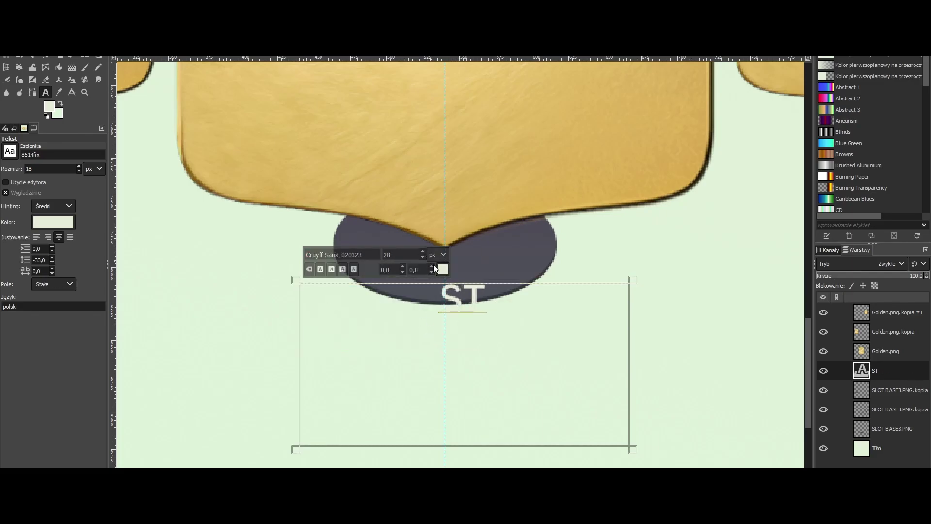
{"action": "left_click", "coordinate": [442, 269]}
{"action": "left_click_drag", "start_coordinate": [417, 270], "coordinate": [421, 218]}
{"action": "left_click", "coordinate": [480, 356]}
{"action": "left_click", "coordinate": [6, 42]}
{"action": "left_click_drag", "start_coordinate": [567, 369], "coordinate": [536, 335]}
Step: Place a copy of the ST label on the right card's slot base and change its text to LW
{"action": "scroll", "coordinate": [606, 391], "scroll_direction": "down", "scroll_amount": 1}
{"action": "scroll", "coordinate": [606, 351], "scroll_direction": "down", "scroll_amount": 3}
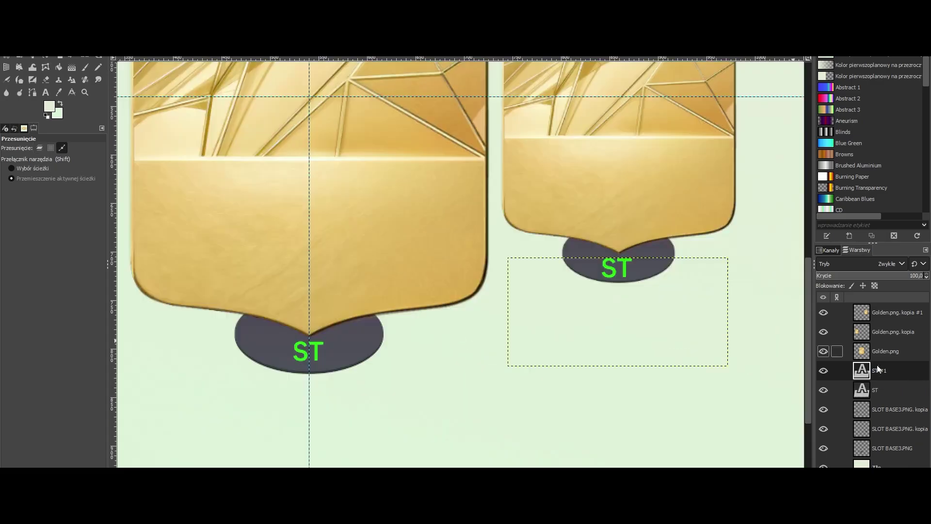
{"action": "double_click", "coordinate": [862, 370]}
{"action": "left_click", "coordinate": [6, 41]}
{"action": "left_click_drag", "start_coordinate": [568, 252], "coordinate": [570, 252]}
{"action": "scroll", "coordinate": [612, 254], "scroll_direction": "up", "scroll_amount": 1}
{"action": "double_click", "coordinate": [862, 371]}
{"action": "left_click_drag", "start_coordinate": [650, 271], "coordinate": [458, 267]}
{"action": "type", "text": "LS"}
Step: Duplicate the LW label and move the copy onto the left card's slot base
{"action": "left_click", "coordinate": [7, 42]}
{"action": "scroll", "coordinate": [775, 338], "scroll_direction": "down", "scroll_amount": 3}
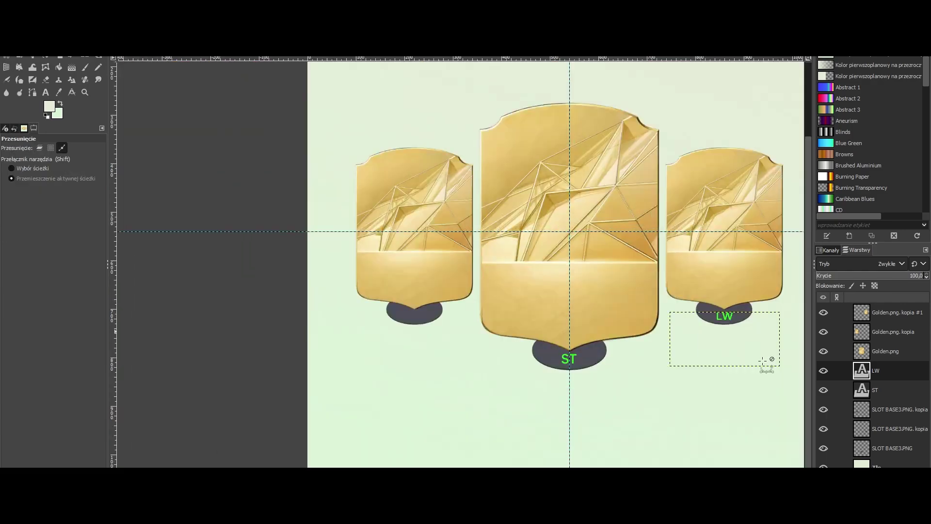
{"action": "key", "text": "ctrl+shift+d"}
{"action": "left_click_drag", "start_coordinate": [760, 357], "coordinate": [447, 358]}
Step: Apply a Gaussian blur of 1.50 in X and Y to the lower copy of the merged slot bases as a soft shadow
{"action": "left_click", "coordinate": [896, 429]}
{"action": "scroll", "coordinate": [361, 194], "scroll_direction": "down", "scroll_amount": 6}
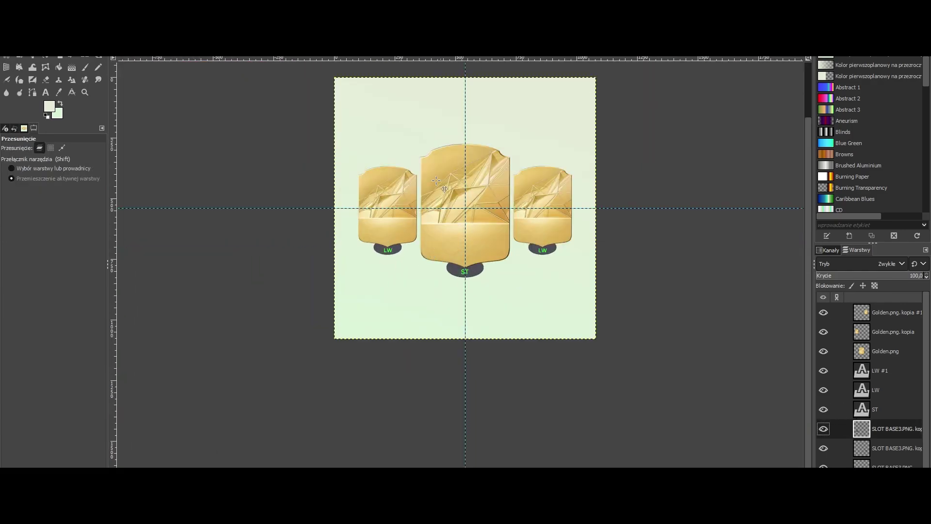
{"action": "scroll", "coordinate": [343, 288], "scroll_direction": "up", "scroll_amount": 6}
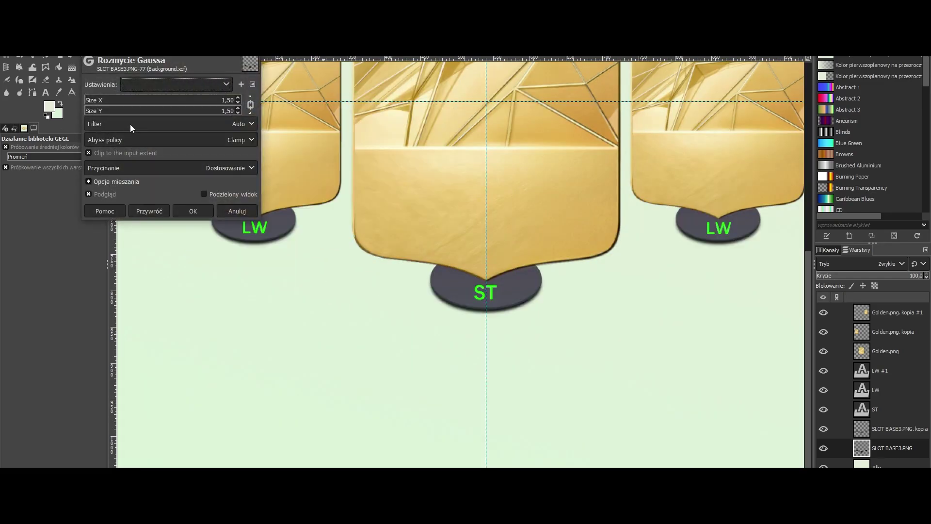
{"action": "left_click", "coordinate": [200, 209]}
{"action": "scroll", "coordinate": [323, 292], "scroll_direction": "down", "scroll_amount": 5}
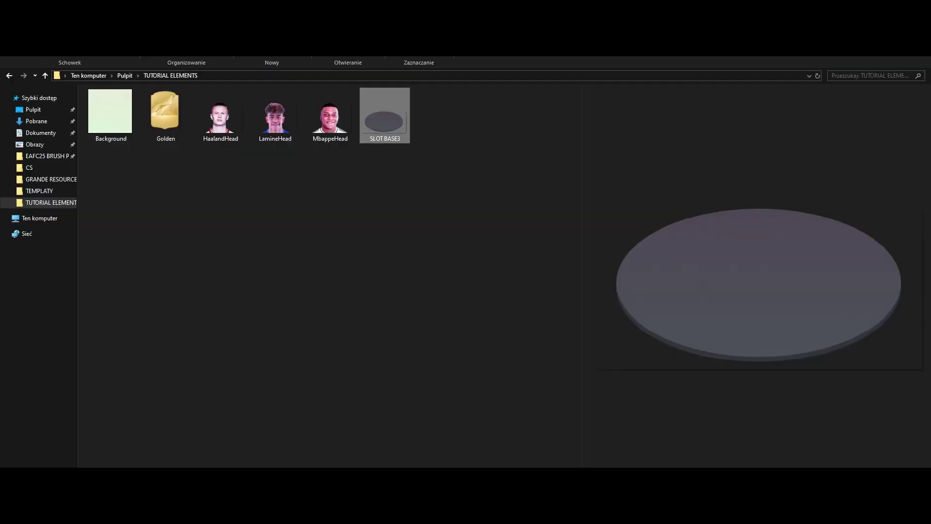
Step: Import the HaalandHead image from the TUTORIAL ELEMENTS folder into the GIMP image as a new layer
{"action": "left_click_drag", "start_coordinate": [339, 178], "coordinate": [242, 125]}
{"action": "key", "text": "alt+Tab"}
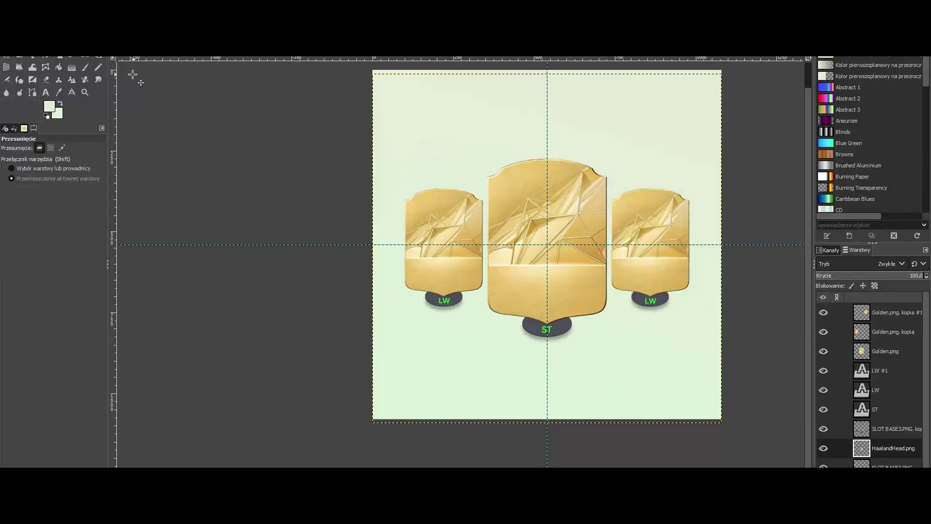
Step: Raise the MbappeHead layer to the top of the stack and scale it to 392 × 272 px on the centre card
{"action": "left_click", "coordinate": [62, 54]}
{"action": "left_click_drag", "start_coordinate": [878, 346], "coordinate": [878, 311]}
{"action": "scroll", "coordinate": [542, 242], "scroll_direction": "up", "scroll_amount": 2}
{"action": "left_click", "coordinate": [563, 249]}
{"action": "left_click_drag", "start_coordinate": [564, 250], "coordinate": [560, 197]}
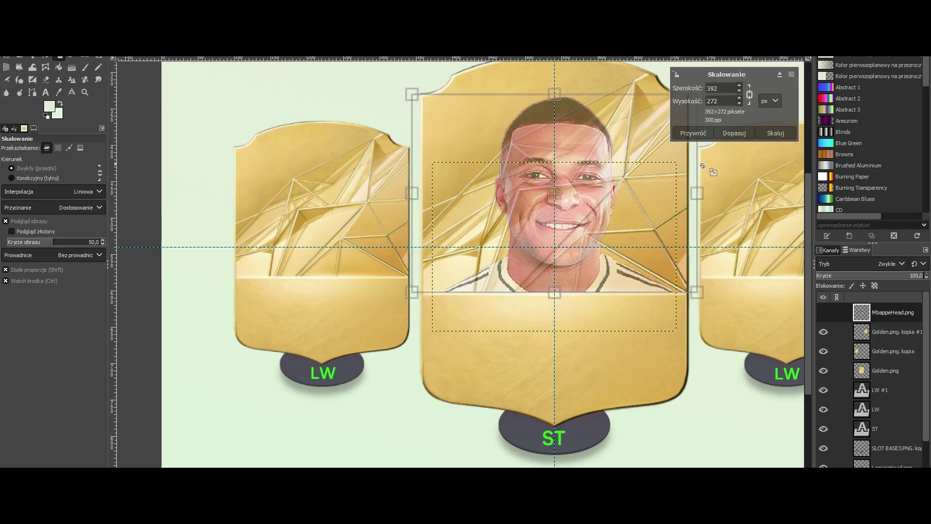
{"action": "left_click", "coordinate": [787, 129]}
{"action": "scroll", "coordinate": [566, 247], "scroll_direction": "down", "scroll_amount": 4}
{"action": "scroll", "coordinate": [581, 248], "scroll_direction": "up", "scroll_amount": 1}
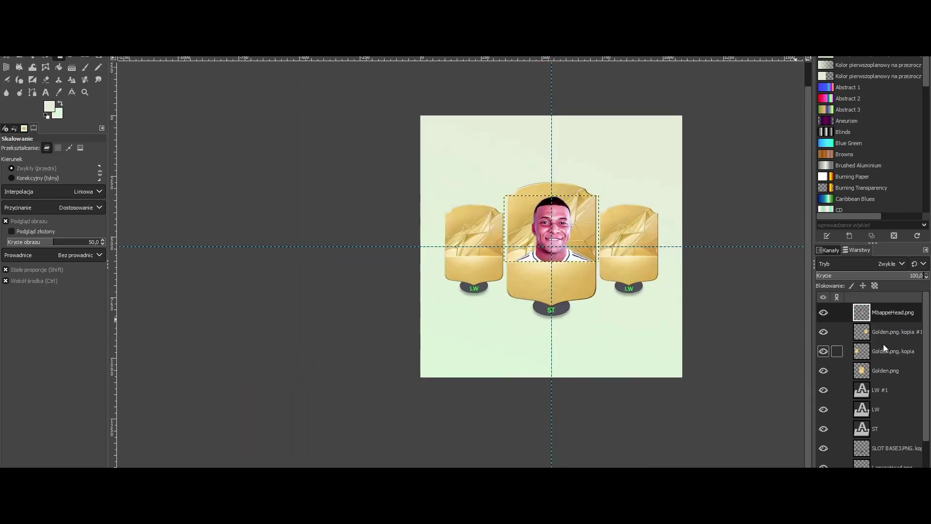
Step: Move the LamineHead and HaalandHead layers above the golden card layers and link them together
{"action": "scroll", "coordinate": [879, 413], "scroll_direction": "down", "scroll_amount": 1}
{"action": "left_click_drag", "start_coordinate": [881, 442], "coordinate": [887, 325]}
{"action": "left_click_drag", "start_coordinate": [875, 480], "coordinate": [867, 333]}
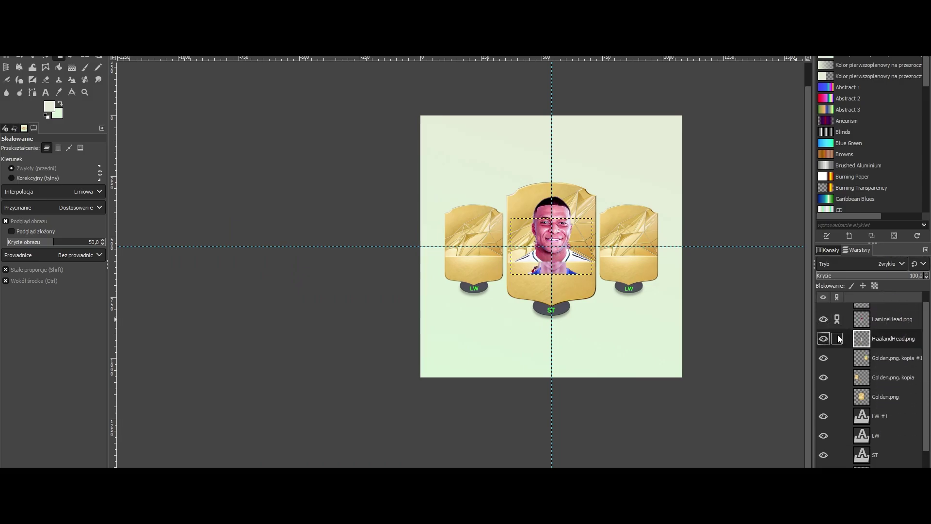
{"action": "left_click", "coordinate": [837, 338]}
Step: Move the linked LamineHead and HaalandHead layers from the centre onto the left card
{"action": "left_click", "coordinate": [892, 319]}
{"action": "key", "text": "plus"}
{"action": "key", "text": "plus"}
{"action": "key", "text": "m"}
{"action": "left_click_drag", "start_coordinate": [575, 272], "coordinate": [423, 247]}
Step: Scale the linked heads down to about 237 × 164 px and fit them into the left card's artwork area
{"action": "key", "text": "plus"}
{"action": "key", "text": "plus"}
{"action": "key", "text": "shift+s"}
{"action": "left_click", "coordinate": [298, 195]}
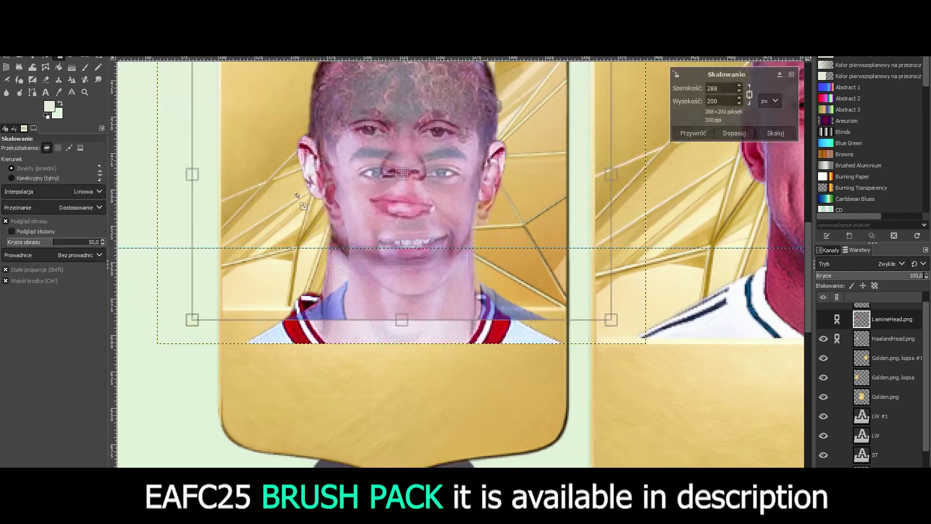
{"action": "left_click_drag", "start_coordinate": [297, 194], "coordinate": [340, 165]}
{"action": "left_click_drag", "start_coordinate": [399, 177], "coordinate": [413, 215]}
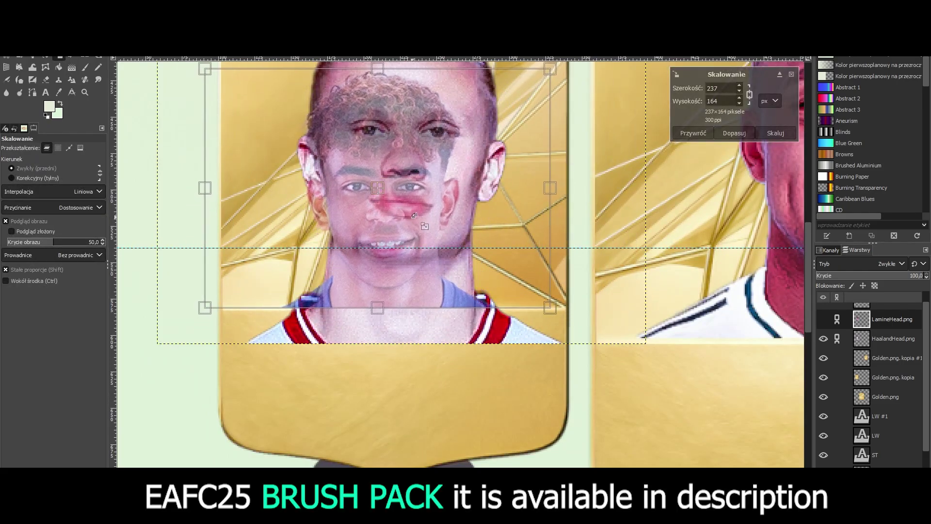
{"action": "key", "text": "minus"}
{"action": "key", "text": "minus"}
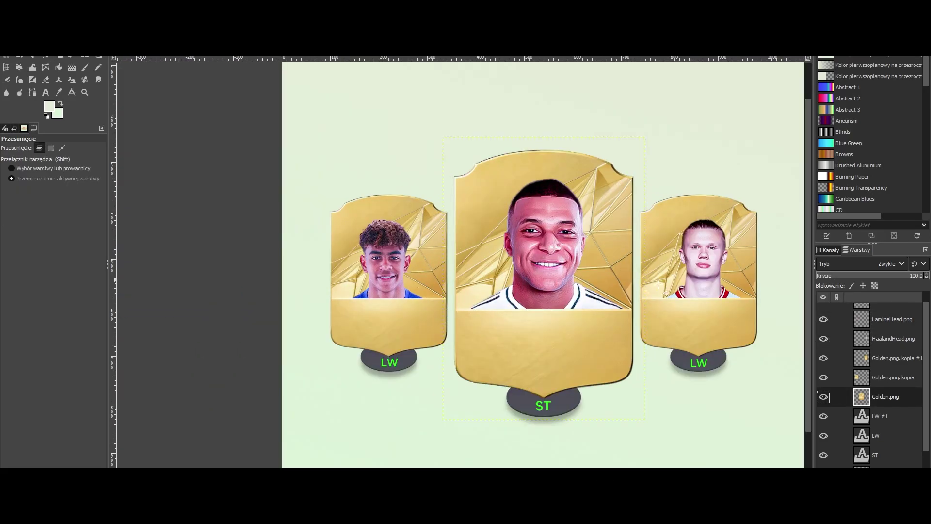
Step: Open the copied LW label above the cards for text editing and widen its text box across all three cards
{"action": "left_click", "coordinate": [862, 325]}
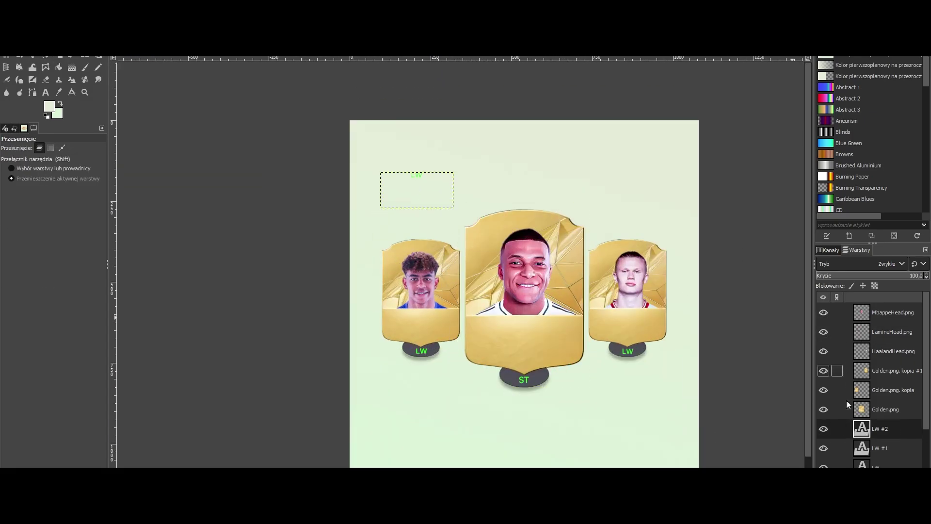
{"action": "left_click", "coordinate": [862, 449]}
{"action": "double_click", "coordinate": [862, 429]}
{"action": "left_click_drag", "start_coordinate": [457, 212], "coordinate": [687, 349]}
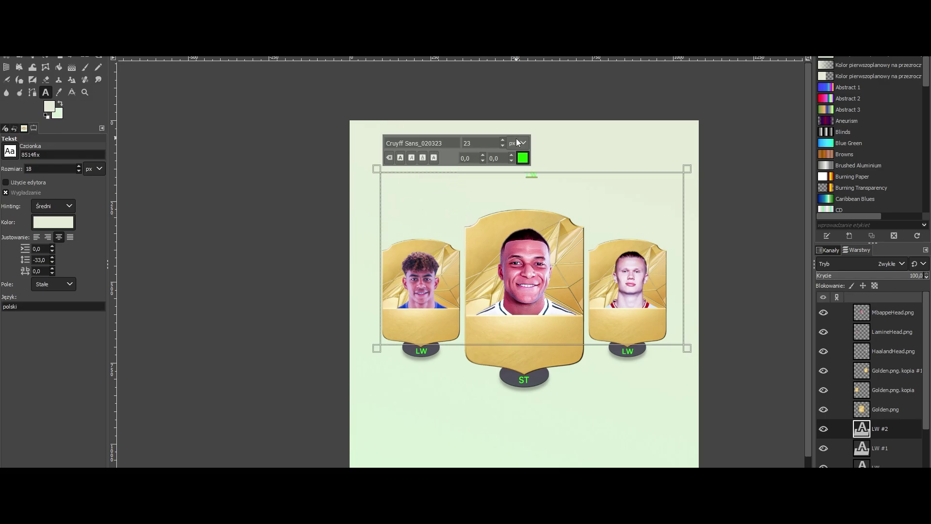
Step: Turn the label into a near-black title reading BEST RATINGS at 100 px
{"action": "scroll", "coordinate": [501, 138], "scroll_direction": "up", "scroll_amount": 10}
{"action": "left_click", "coordinate": [522, 157]}
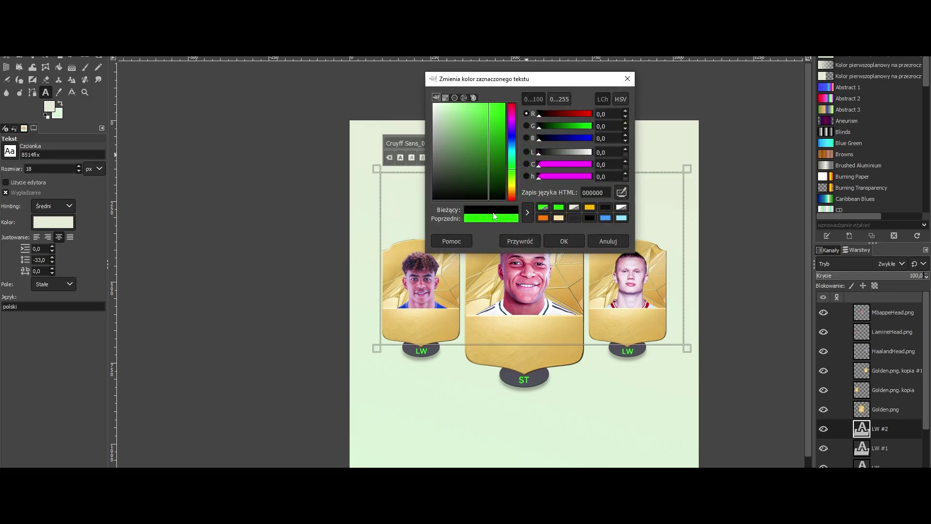
{"action": "left_click", "coordinate": [566, 242]}
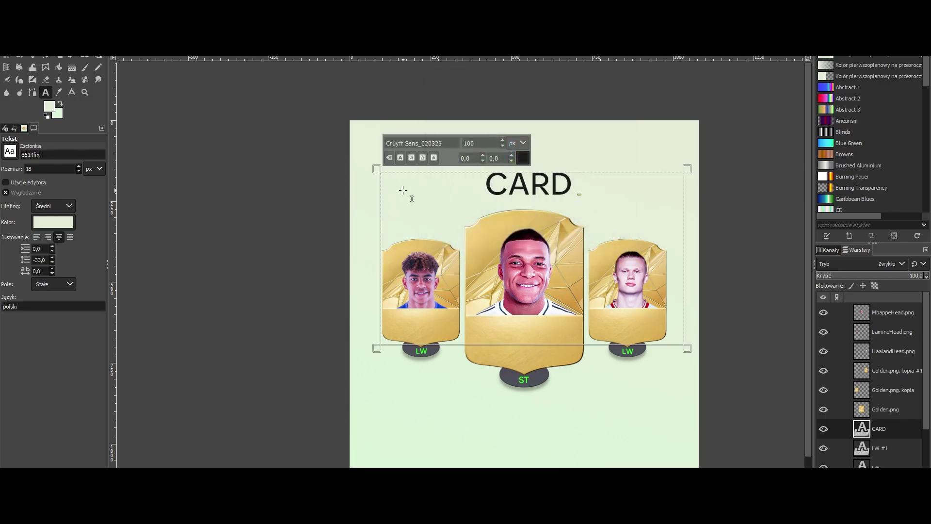
{"action": "type", "text": "BEST RATINGS"}
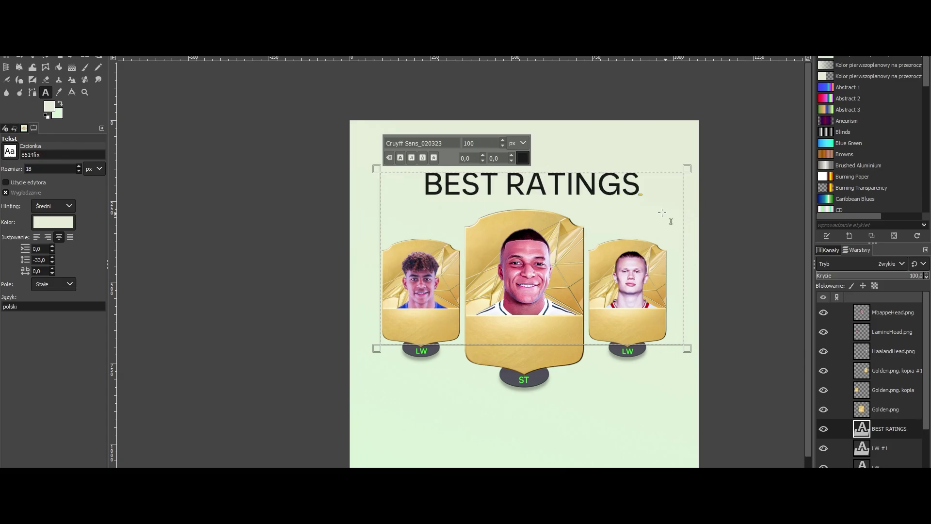
Step: Try bold with the Cruyff Sans_020323 Light and Medium Condensed fonts on the BEST RATINGS title
{"action": "key", "text": "ctrl+a"}
{"action": "left_click", "coordinate": [400, 157]}
{"action": "type", "text": "cru"}
{"action": "left_click", "coordinate": [414, 200]}
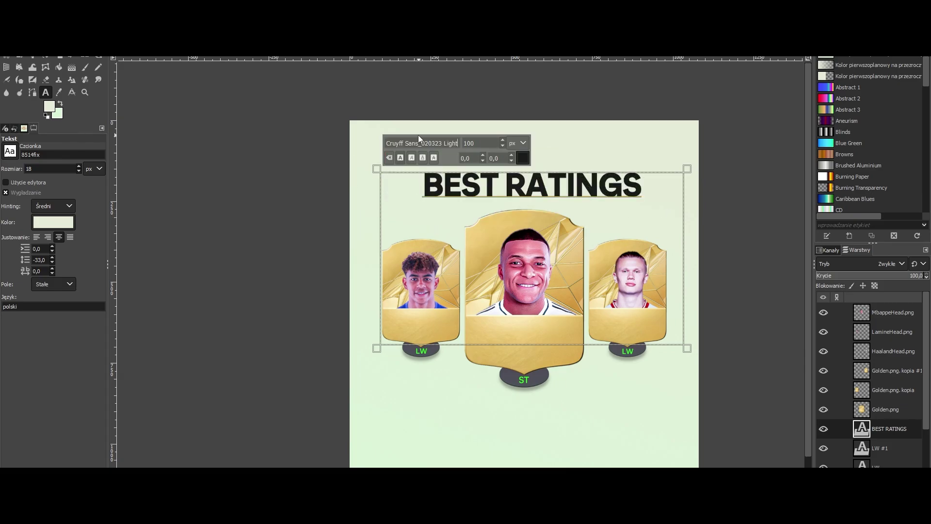
{"action": "triple_click", "coordinate": [418, 143]}
{"action": "type", "text": "cru"}
{"action": "left_click", "coordinate": [421, 215]}
{"action": "type", "text": "cru"}
{"action": "left_click", "coordinate": [420, 229]}
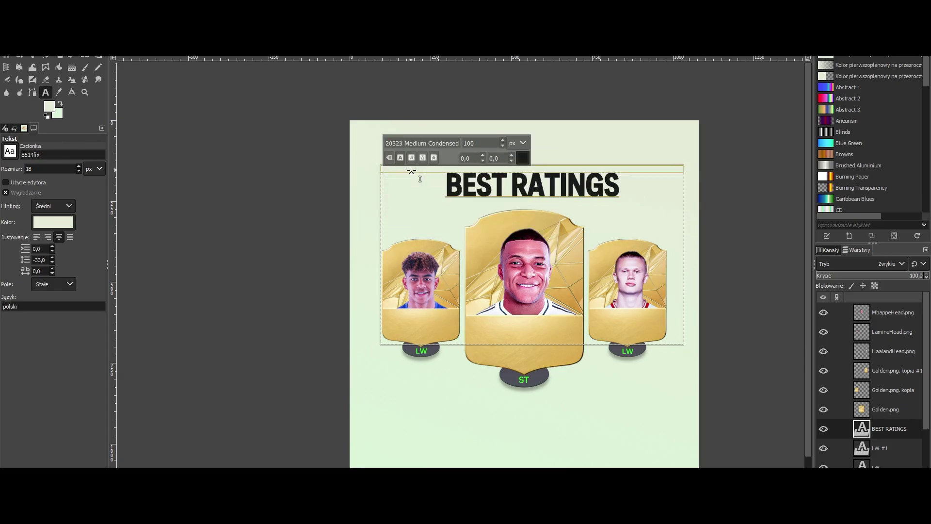
Step: Turn off bold and set the BEST RATINGS title's font to Cruyff Sans_020323 Medium
{"action": "left_click", "coordinate": [400, 158]}
{"action": "left_click", "coordinate": [421, 147]}
{"action": "type", "text": "CRU"}
{"action": "left_click", "coordinate": [420, 215]}
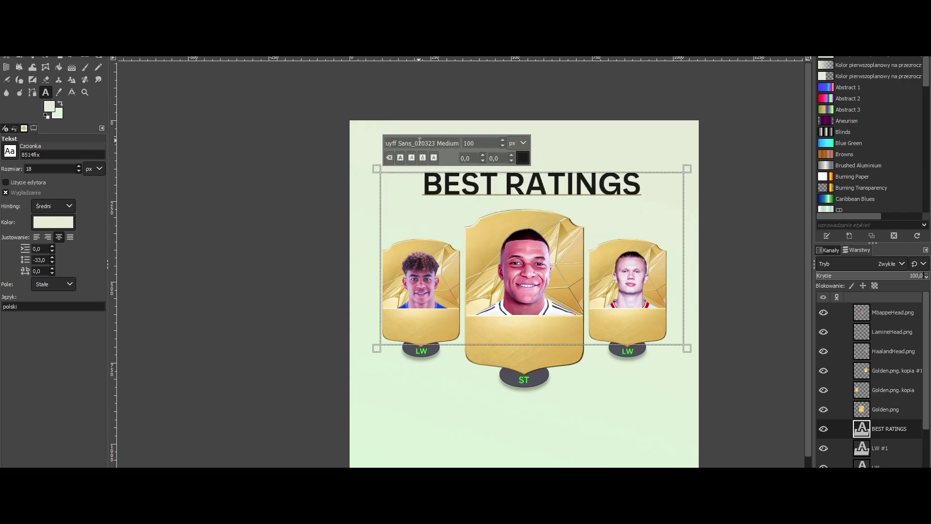
Step: Reposition the BEST RATINGS title above the centre card and reduce its font size to 83 px
{"action": "key", "text": "m"}
{"action": "left_click_drag", "start_coordinate": [544, 232], "coordinate": [536, 231]}
{"action": "double_click", "coordinate": [859, 431]}
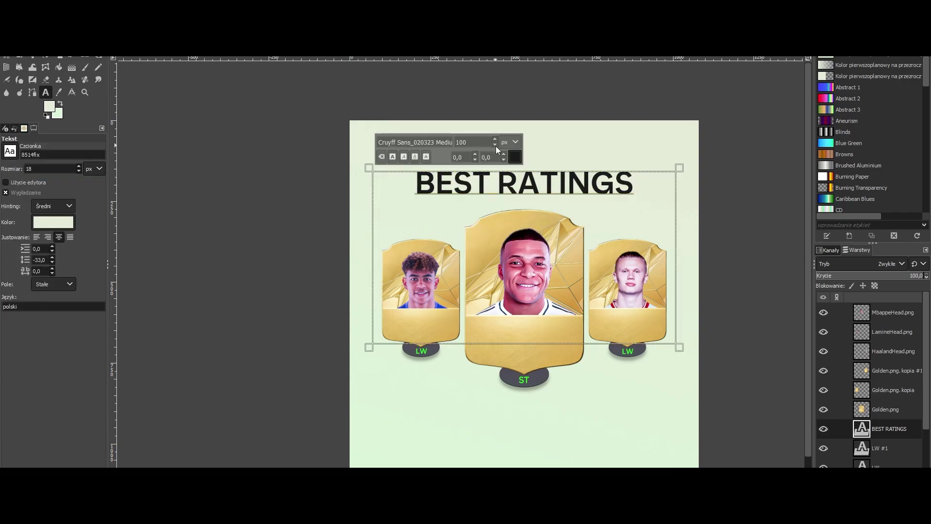
{"action": "left_click", "coordinate": [495, 145]}
{"action": "key", "text": "m"}
Step: Import Black.png from the Logos folder in File Explorer and scale the FC25 logo down above the title
{"action": "left_click", "coordinate": [223, 514]}
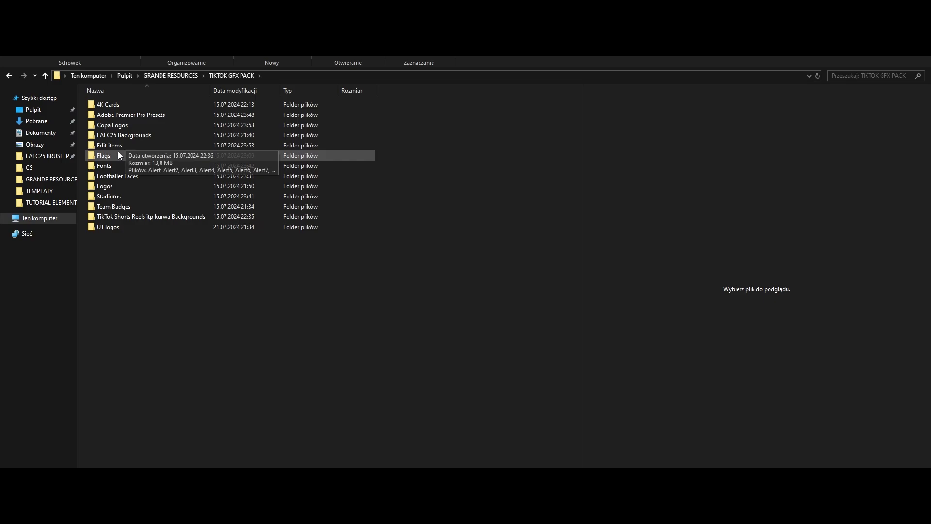
{"action": "double_click", "coordinate": [107, 187]}
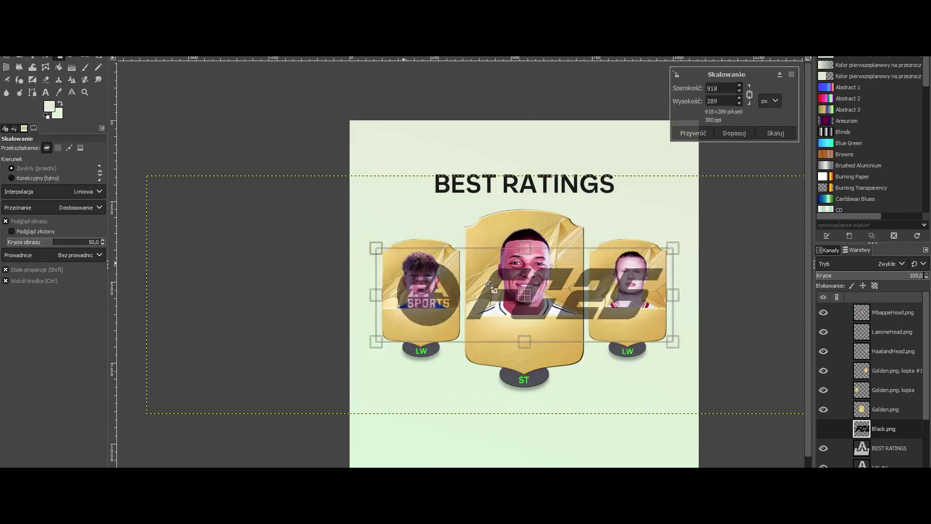
{"action": "left_click_drag", "start_coordinate": [661, 384], "coordinate": [574, 312]}
{"action": "left_click_drag", "start_coordinate": [524, 295], "coordinate": [526, 151]}
{"action": "left_click", "coordinate": [776, 133]}
{"action": "scroll", "coordinate": [845, 319], "scroll_direction": "down", "scroll_amount": 4}
{"action": "left_click", "coordinate": [873, 435]}
{"action": "scroll", "coordinate": [553, 283], "scroll_direction": "down", "scroll_amount": 2}
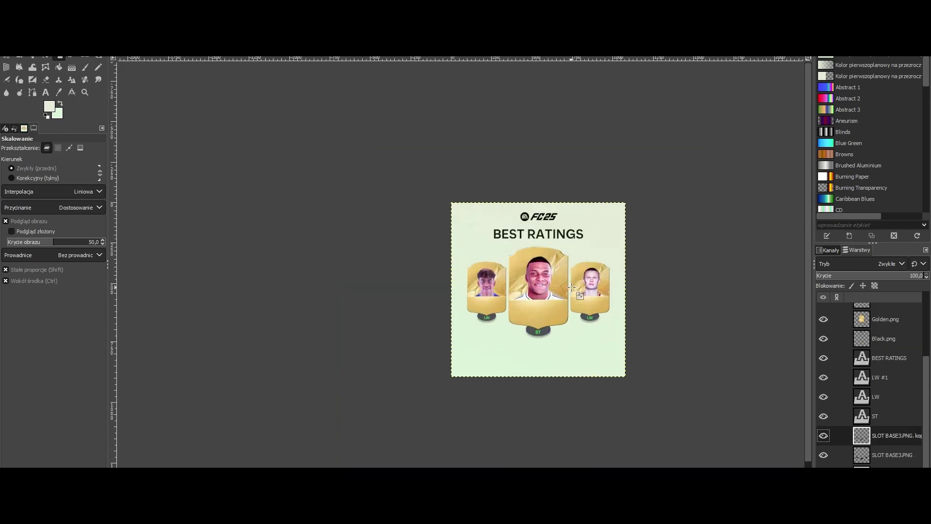
Step: Duplicate the BEST RATINGS title and place the copy directly beneath the original
{"action": "scroll", "coordinate": [557, 272], "scroll_direction": "up", "scroll_amount": 3}
{"action": "key", "text": "m"}
{"action": "left_click", "coordinate": [873, 358]}
{"action": "left_click_drag", "start_coordinate": [584, 218], "coordinate": [618, 264]}
{"action": "scroll", "coordinate": [586, 207], "scroll_direction": "down", "scroll_amount": 1}
{"action": "scroll", "coordinate": [587, 206], "scroll_direction": "up", "scroll_amount": 1}
{"action": "key", "text": "ctrl+shift+d"}
Step: Change the copy to a "by" credit with the creator's name at 41 px and move it close under the title
{"action": "double_click", "coordinate": [861, 358]}
{"action": "type", "text": "by"}
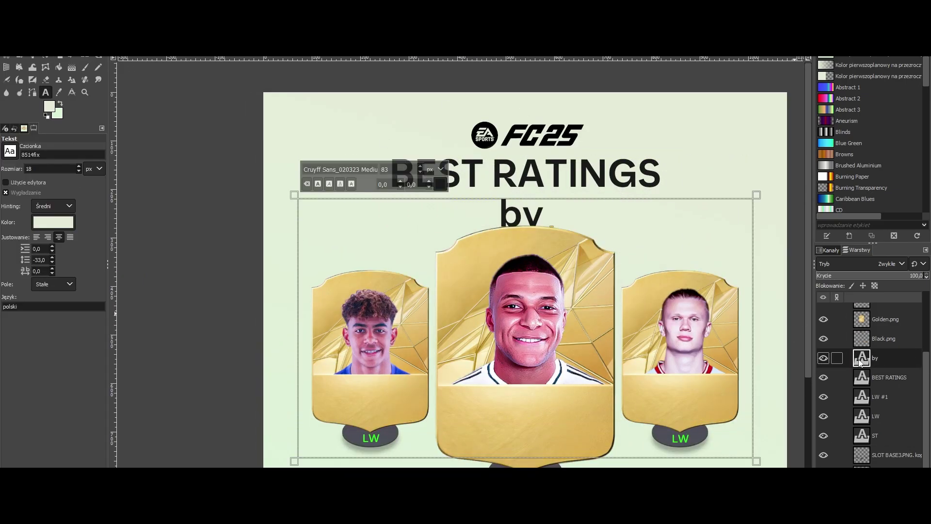
{"action": "type", "text": " Dante"}
{"action": "key", "text": "ctrl+a"}
{"action": "left_click", "coordinate": [421, 172]}
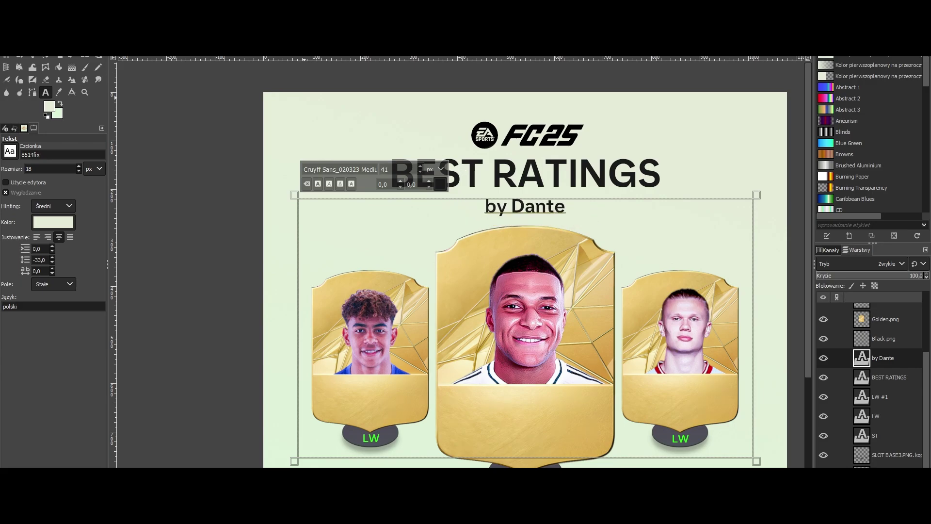
{"action": "key", "text": "m"}
{"action": "left_click_drag", "start_coordinate": [548, 206], "coordinate": [548, 200]}
{"action": "left_click", "coordinate": [865, 454]}
{"action": "scroll", "coordinate": [701, 195], "scroll_direction": "down", "scroll_amount": 6}
{"action": "scroll", "coordinate": [356, 148], "scroll_direction": "up", "scroll_amount": 5}
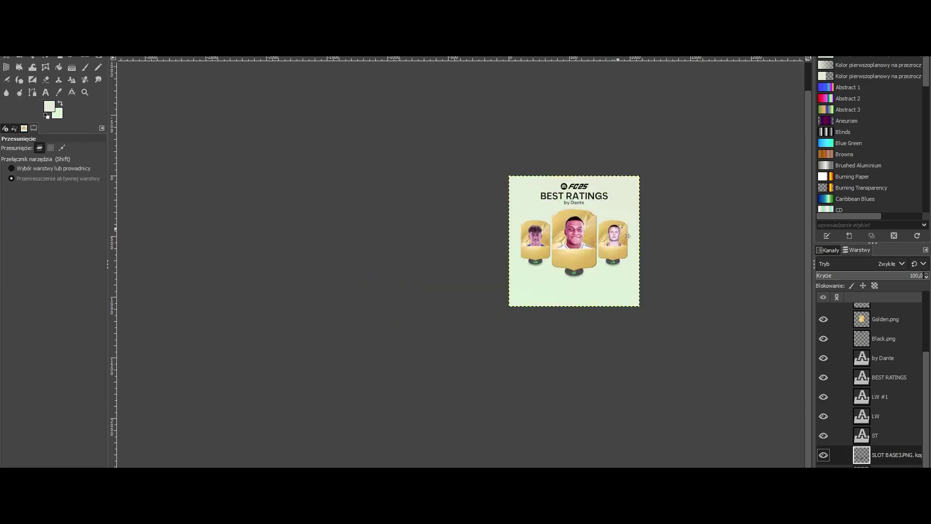
Step: Duplicate the BEST RATINGS title, move the copy below the centre card and change its text to 91
{"action": "left_click", "coordinate": [871, 357]}
{"action": "left_click", "coordinate": [867, 378]}
{"action": "key", "text": "ctrl+shift+d"}
{"action": "left_click_drag", "start_coordinate": [510, 182], "coordinate": [501, 405]}
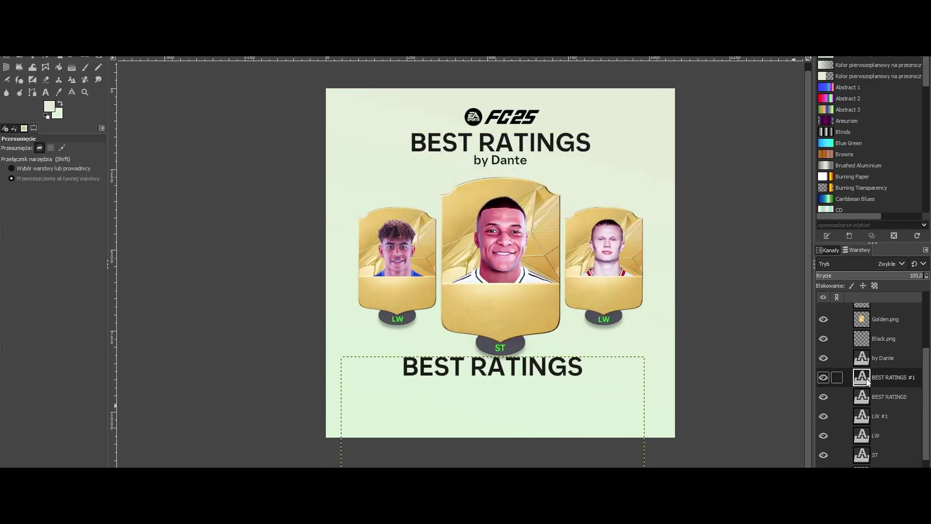
{"action": "double_click", "coordinate": [861, 377]}
{"action": "type", "text": "91"}
Step: Raise the 91 text layer above the golden card layers, just under the player heads
{"action": "scroll", "coordinate": [864, 446], "scroll_direction": "up", "scroll_amount": 3}
{"action": "left_click_drag", "start_coordinate": [866, 465], "coordinate": [865, 362]}
{"action": "scroll", "coordinate": [629, 422], "scroll_direction": "up", "scroll_amount": 1}
{"action": "key", "text": "m"}
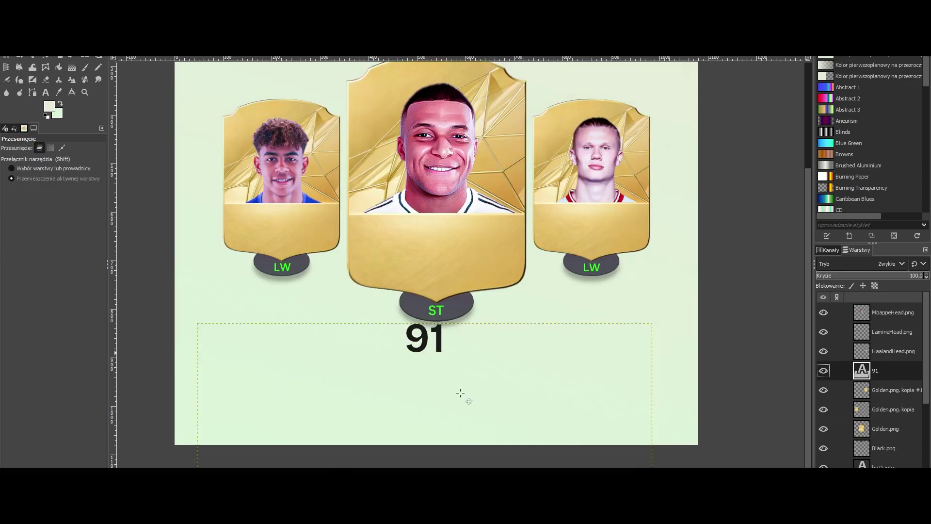
Step: Move the 91 rating onto the centre card's plain lower panel
{"action": "left_click_drag", "start_coordinate": [462, 394], "coordinate": [414, 161]}
{"action": "scroll", "coordinate": [547, 259], "scroll_direction": "down", "scroll_amount": 1}
{"action": "scroll", "coordinate": [657, 324], "scroll_direction": "down", "scroll_amount": 1}
{"action": "scroll", "coordinate": [581, 293], "scroll_direction": "up", "scroll_amount": 1}
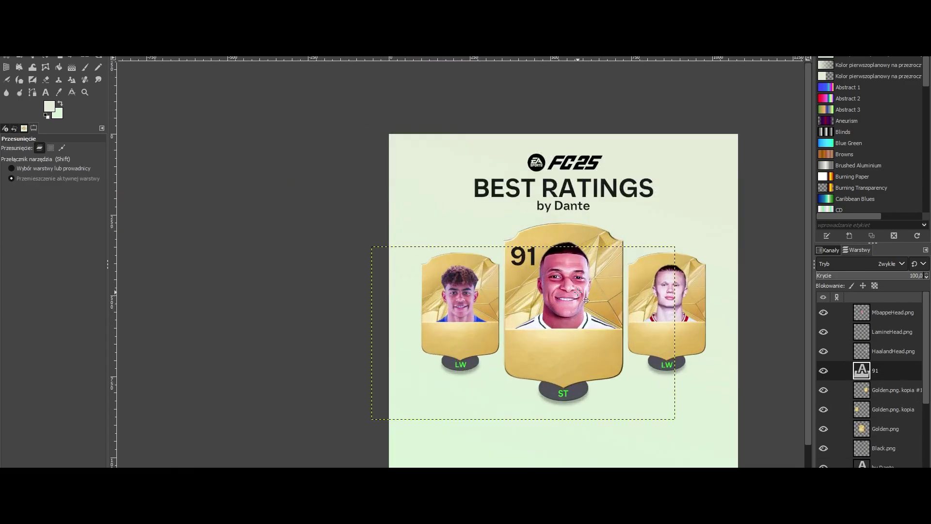
{"action": "left_click_drag", "start_coordinate": [617, 391], "coordinate": [616, 390]}
Step: Recolour the 91 rating dark brown and set its font size to 115 px
{"action": "double_click", "coordinate": [861, 370]}
{"action": "left_click", "coordinate": [555, 330]}
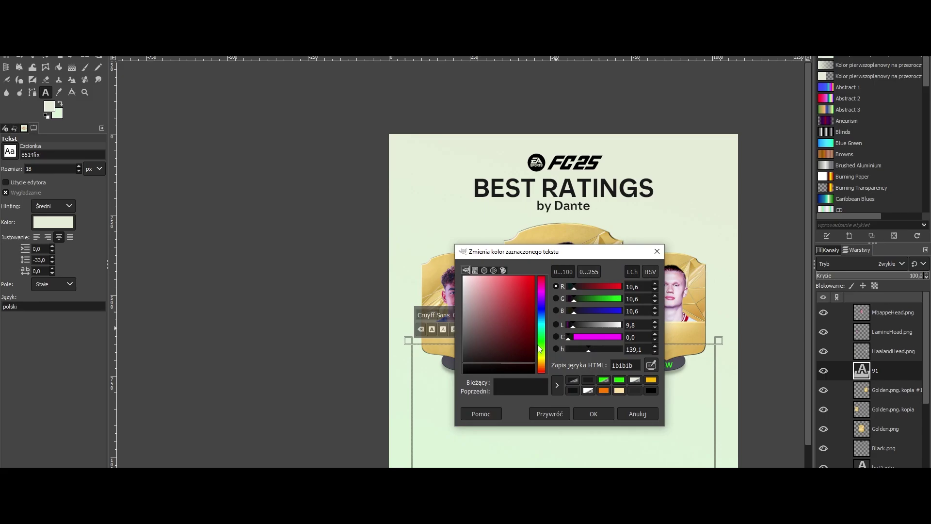
{"action": "left_click", "coordinate": [540, 363]}
{"action": "left_click", "coordinate": [481, 291]}
{"action": "left_click", "coordinate": [593, 412]}
{"action": "key", "text": "m"}
Step: Place a smaller copy of the 91 rating on the right card's lower panel and change its text to 90
{"action": "key", "text": "ctrl+shift+d"}
{"action": "double_click", "coordinate": [862, 371]}
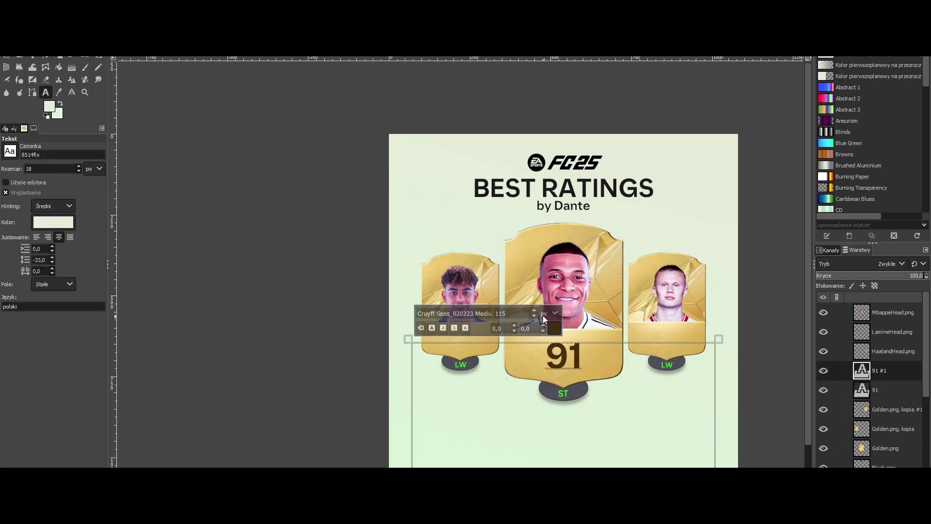
{"action": "key", "text": "m"}
{"action": "left_click_drag", "start_coordinate": [562, 359], "coordinate": [664, 342]}
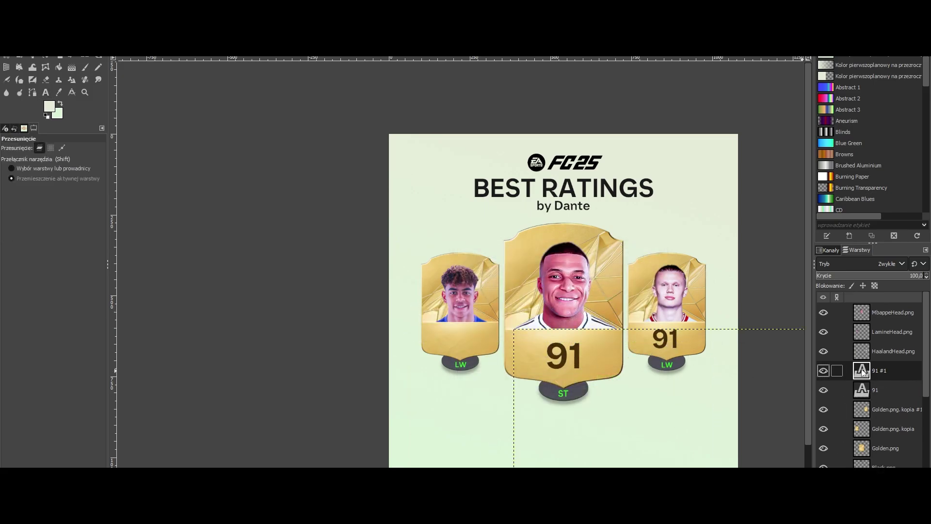
{"action": "double_click", "coordinate": [862, 372]}
{"action": "key", "text": "m"}
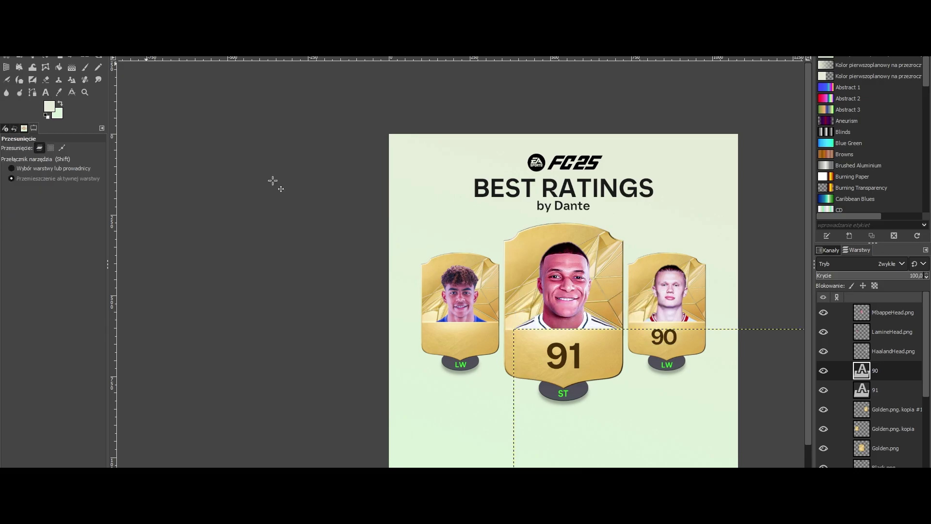
Step: Duplicate the 90 rating, move the copy onto the left card's lower panel and change its text to 87
{"action": "scroll", "coordinate": [727, 385], "scroll_direction": "down", "scroll_amount": 3}
{"action": "scroll", "coordinate": [730, 418], "scroll_direction": "up", "scroll_amount": 3}
{"action": "key", "text": "ctrl+shift+d"}
{"action": "left_click_drag", "start_coordinate": [663, 308], "coordinate": [366, 293]}
{"action": "double_click", "coordinate": [862, 370]}
{"action": "key", "text": "m"}
{"action": "left_click", "coordinate": [880, 332]}
{"action": "scroll", "coordinate": [672, 221], "scroll_direction": "down", "scroll_amount": 5}
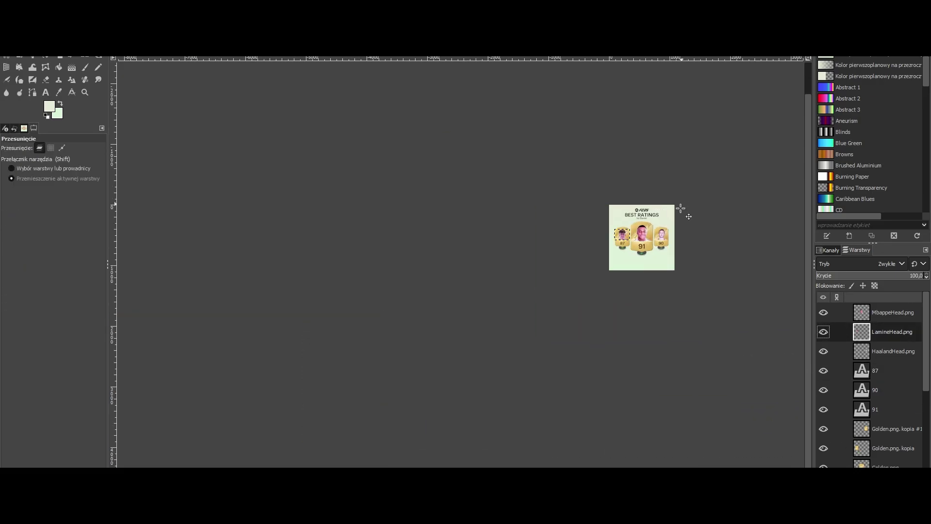
Step: Enlarge the 90 rating slightly and centre it on the right card's lower panel
{"action": "scroll", "coordinate": [672, 218], "scroll_direction": "up", "scroll_amount": 4}
{"action": "double_click", "coordinate": [862, 390]}
{"action": "key", "text": "m"}
{"action": "left_click", "coordinate": [892, 351]}
{"action": "scroll", "coordinate": [545, 332], "scroll_direction": "down", "scroll_amount": 2}
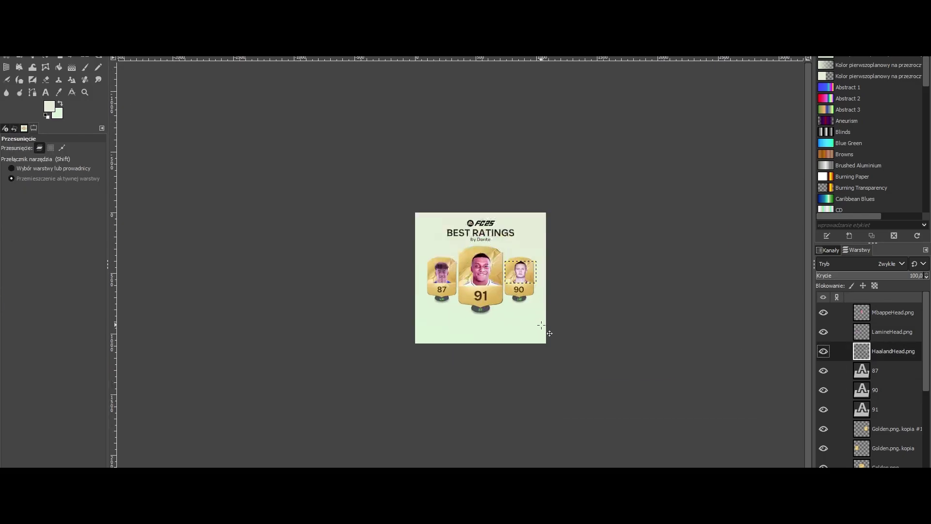
{"action": "scroll", "coordinate": [349, 216], "scroll_direction": "up", "scroll_amount": 4}
Step: Duplicate the BEST RATINGS title and move the copy straight down to the empty area below the cards
{"action": "scroll", "coordinate": [879, 378], "scroll_direction": "down", "scroll_amount": 5}
{"action": "left_click", "coordinate": [879, 377]}
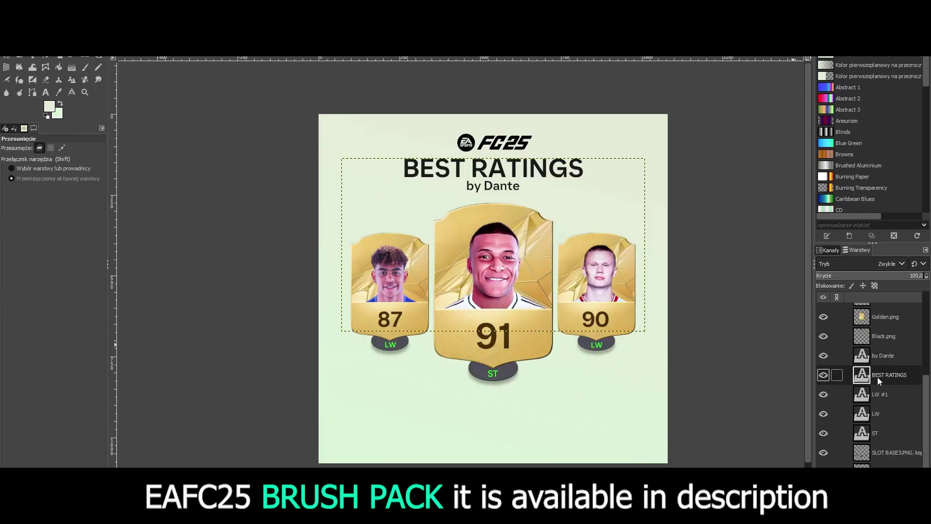
{"action": "key", "text": "ctrl+shift+d"}
{"action": "scroll", "coordinate": [742, 364], "scroll_direction": "down", "scroll_amount": 2}
{"action": "left_click_drag", "start_coordinate": [661, 308], "coordinate": [658, 439]}
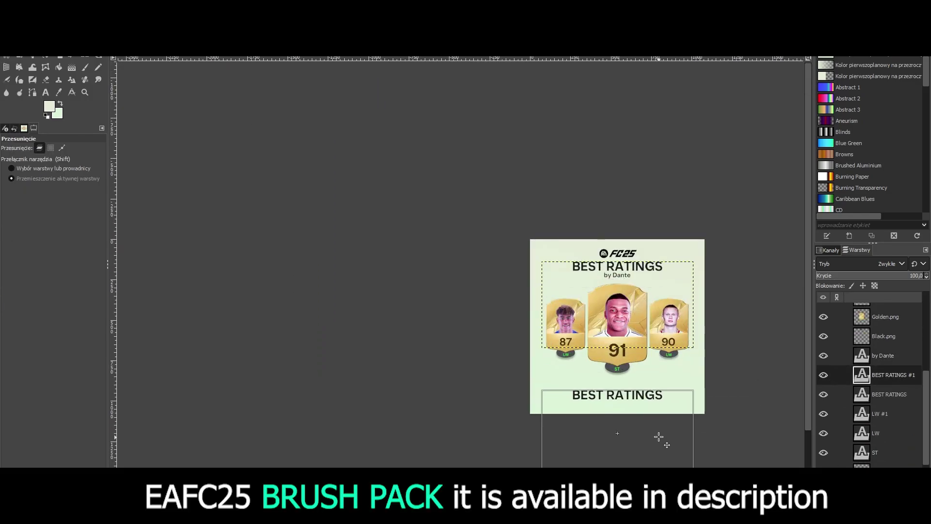
Step: Change the lower title copy's text to SEASON UPGRADES
{"action": "key", "text": "t"}
{"action": "left_click", "coordinate": [659, 436]}
{"action": "scroll", "coordinate": [658, 427], "scroll_direction": "up", "scroll_amount": 2}
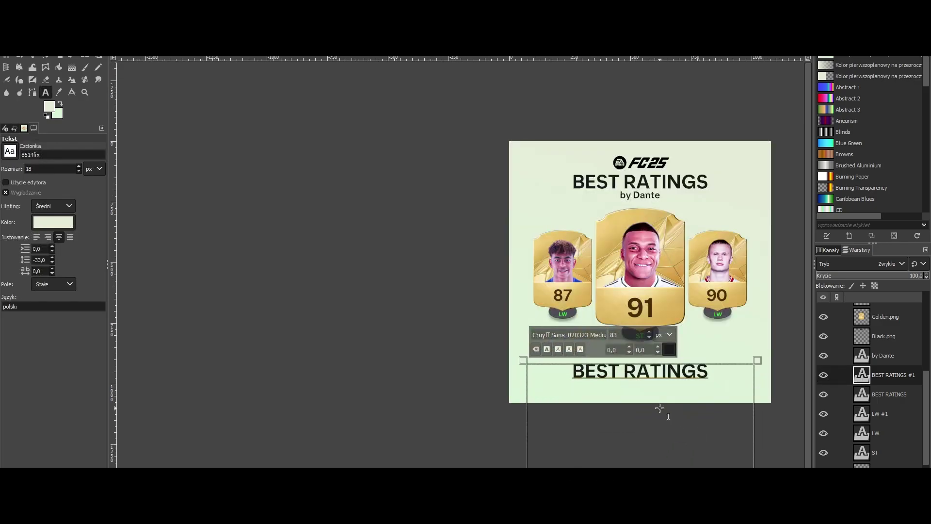
{"action": "type", "text": "SEASON U"}
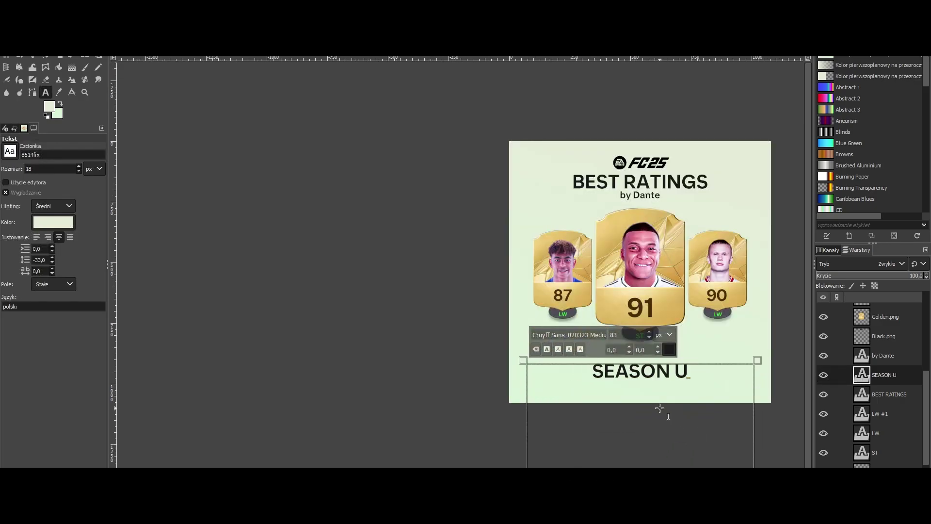
{"action": "type", "text": "PGRADESm"}
{"action": "scroll", "coordinate": [589, 283], "scroll_direction": "down", "scroll_amount": 2}
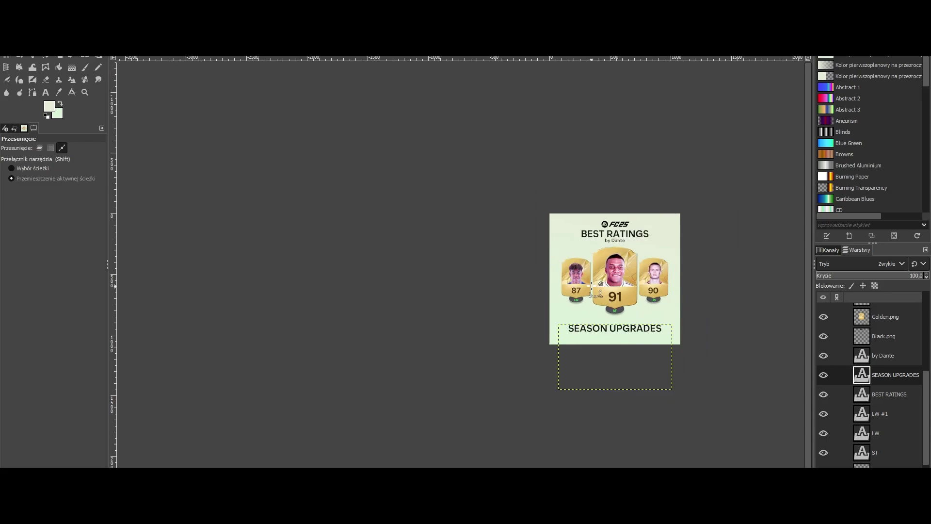
Step: Select the ST text layer, then switch to File Explorer and open the BRUSH PACK folder inside EAFC25 BRUSH PACK
{"action": "scroll", "coordinate": [589, 283], "scroll_direction": "up", "scroll_amount": 1}
{"action": "left_click", "coordinate": [876, 452]}
{"action": "scroll", "coordinate": [772, 282], "scroll_direction": "up", "scroll_amount": 1}
{"action": "scroll", "coordinate": [507, 322], "scroll_direction": "down", "scroll_amount": 1}
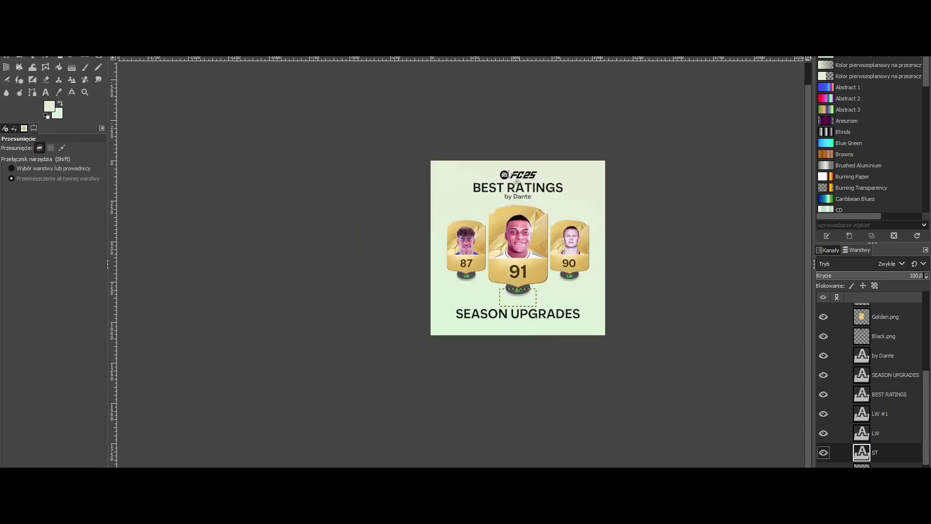
{"action": "scroll", "coordinate": [558, 194], "scroll_direction": "up", "scroll_amount": 1}
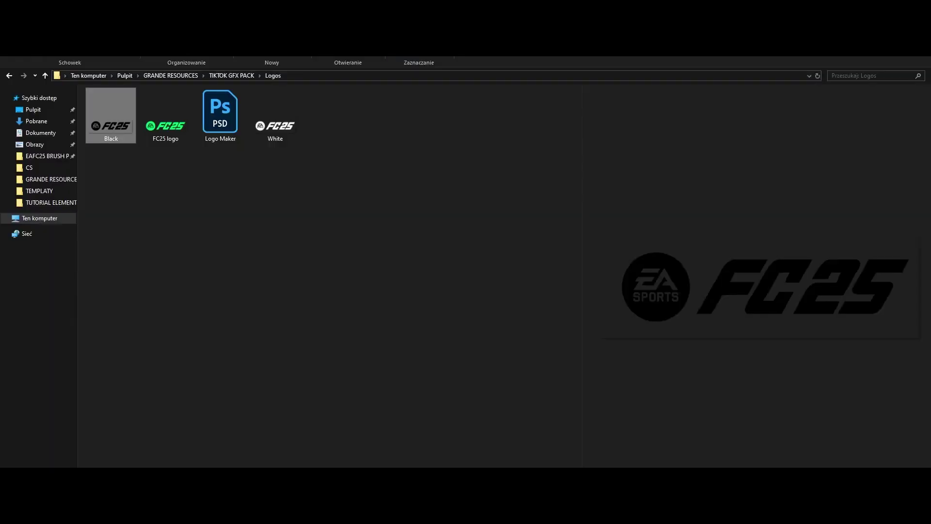
{"action": "left_click", "coordinate": [264, 235]}
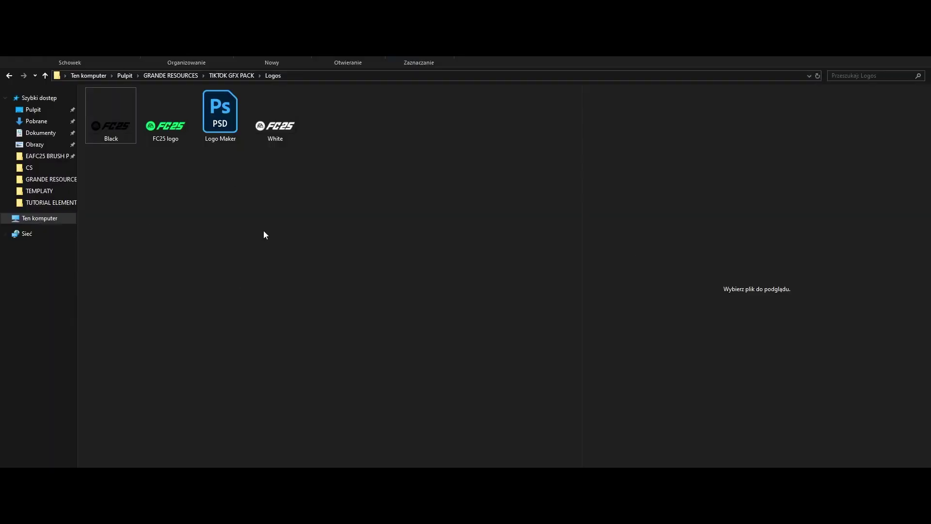
{"action": "left_click", "coordinate": [34, 156]}
{"action": "left_click", "coordinate": [330, 117]}
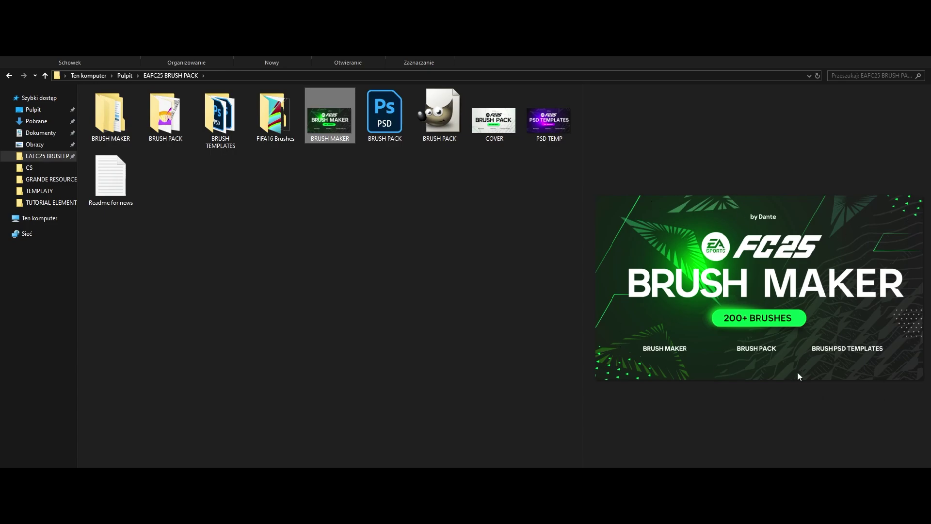
{"action": "left_click", "coordinate": [539, 127]}
{"action": "left_click", "coordinate": [504, 127]}
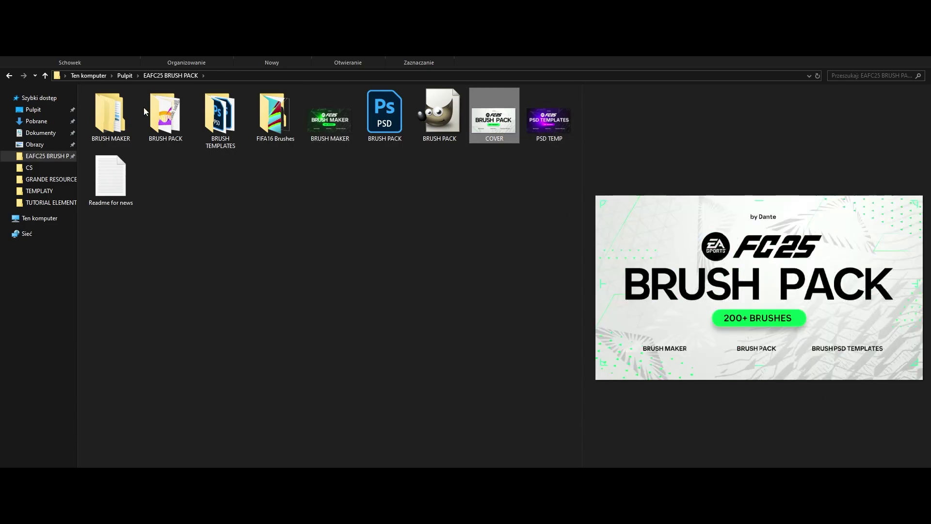
{"action": "double_click", "coordinate": [158, 126]}
{"action": "scroll", "coordinate": [441, 282], "scroll_direction": "down", "scroll_amount": 8}
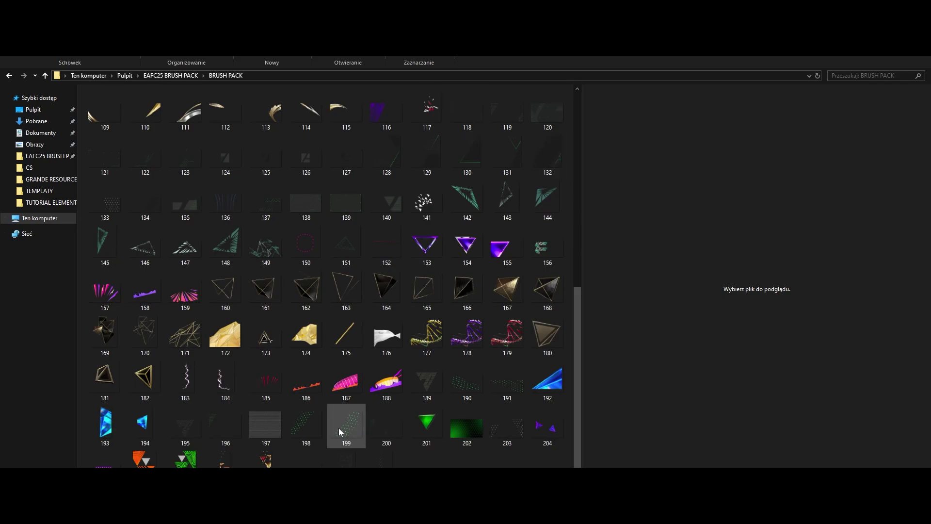
Step: Add 199.png above the ST layer, scale it down in the poster's upper-left corner and place a copy in the lower-right corner
{"action": "key", "text": "alt+Tab"}
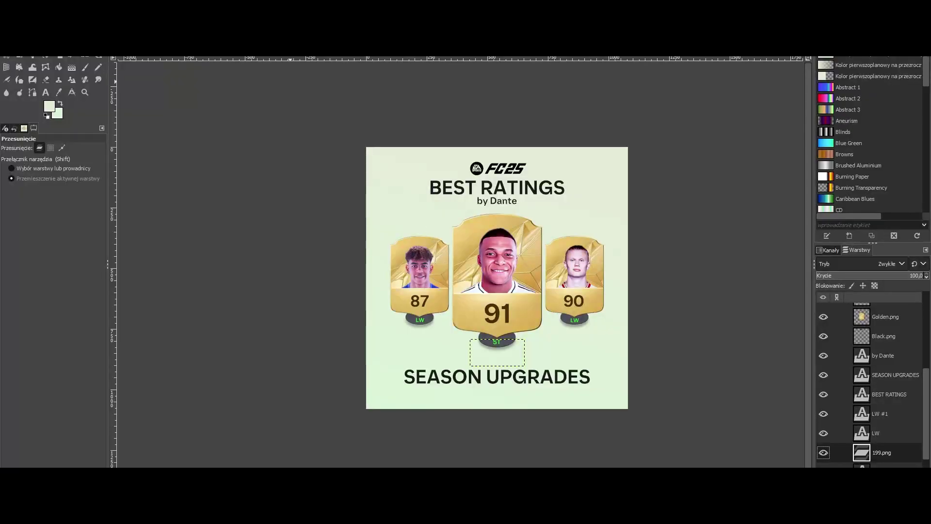
{"action": "left_click_drag", "start_coordinate": [486, 269], "coordinate": [331, 164]}
{"action": "left_click", "coordinate": [59, 57]}
{"action": "left_click_drag", "start_coordinate": [167, 86], "coordinate": [267, 146]}
{"action": "left_click", "coordinate": [793, 134]}
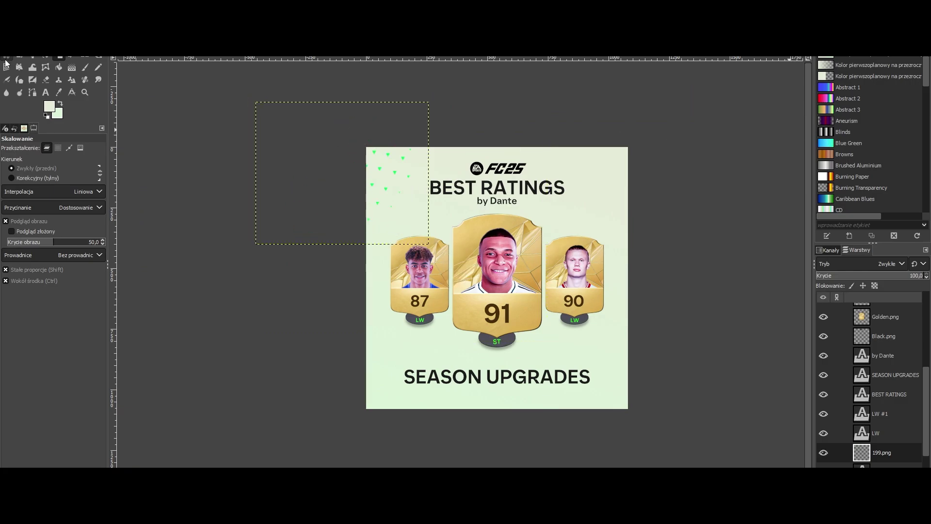
{"action": "left_click", "coordinate": [5, 57]}
{"action": "left_click_drag", "start_coordinate": [385, 184], "coordinate": [397, 185]}
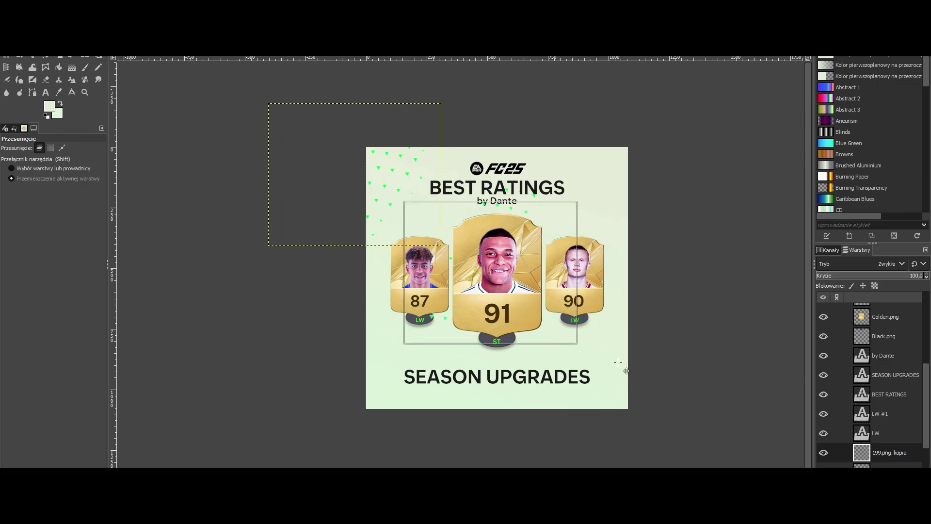
{"action": "scroll", "coordinate": [650, 357], "scroll_direction": "down", "scroll_amount": 1}
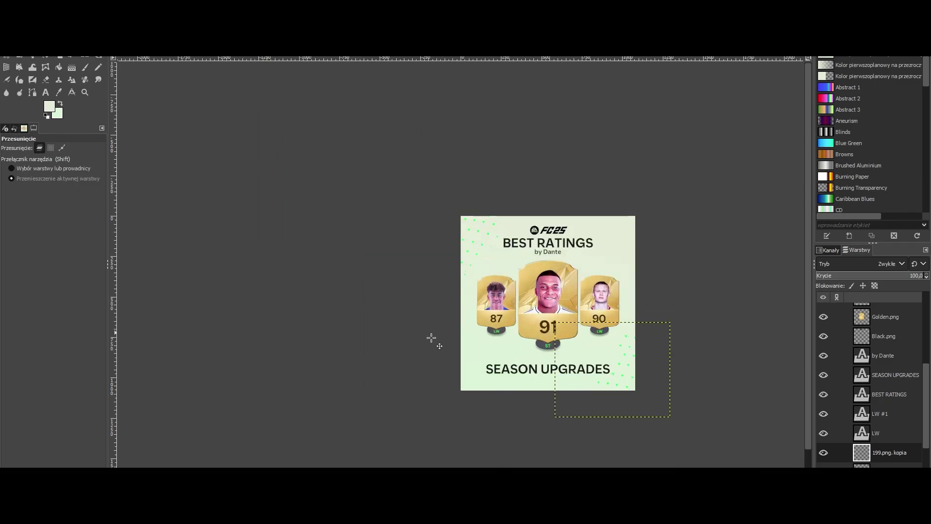
{"action": "scroll", "coordinate": [563, 373], "scroll_direction": "up", "scroll_amount": 1}
Step: Add 203.png beneath the SLOT BASE3 layers and set it to soft light mode at 65.3 opacity
{"action": "left_click", "coordinate": [274, 514]}
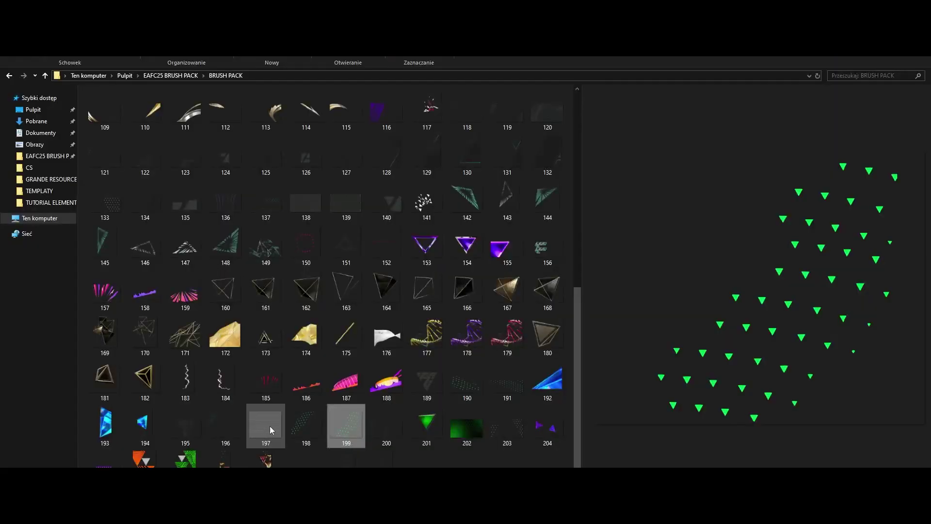
{"action": "left_click", "coordinate": [315, 438]}
{"action": "left_click_drag", "start_coordinate": [507, 428], "coordinate": [618, 277]}
{"action": "left_click", "coordinate": [886, 275]}
{"action": "left_click", "coordinate": [883, 265]}
{"action": "left_click", "coordinate": [883, 336]}
{"action": "scroll", "coordinate": [887, 404], "scroll_direction": "down", "scroll_amount": 4}
{"action": "left_click_drag", "start_coordinate": [887, 359], "coordinate": [886, 461]}
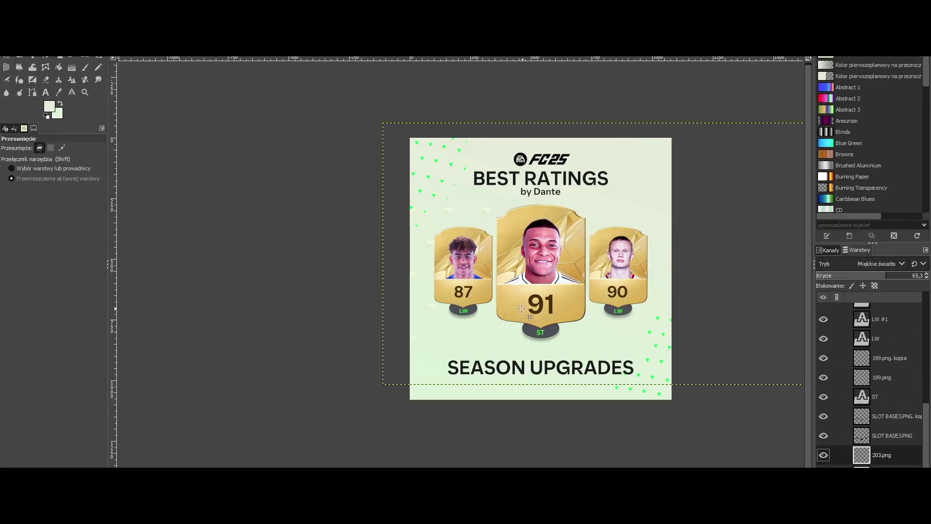
{"action": "mouse_move", "coordinate": [459, 135]}
{"action": "left_mouse_down"}
{"action": "mouse_move", "coordinate": [451, 114]}
{"action": "mouse_move", "coordinate": [464, 131]}
{"action": "left_mouse_up"}
Step: Add the 197.png texture above 203.png, set it to soft light mode and adjust its opacity
{"action": "key", "text": "alt+Tab"}
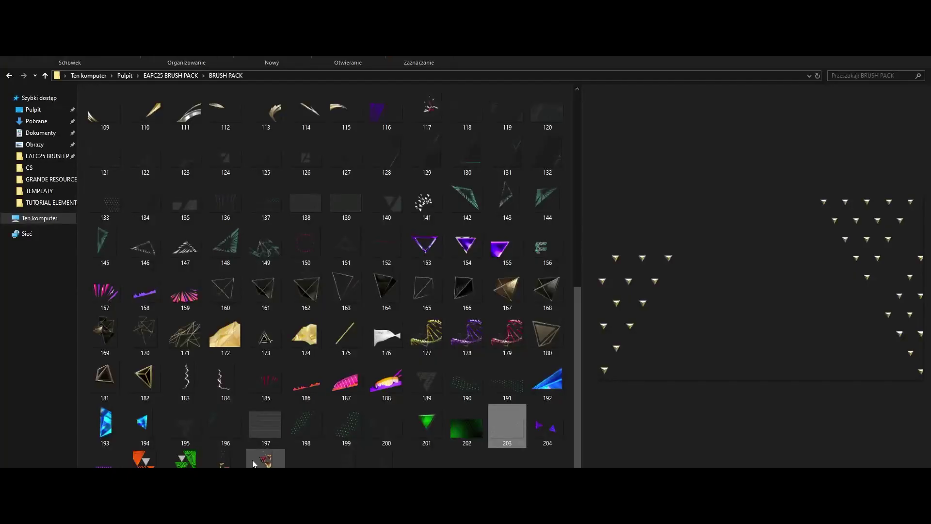
{"action": "left_click_drag", "start_coordinate": [266, 426], "coordinate": [574, 295]}
{"action": "key", "text": "alt+Tab"}
{"action": "scroll", "coordinate": [574, 295], "scroll_direction": "up", "scroll_amount": 1}
{"action": "left_click", "coordinate": [873, 264]}
{"action": "left_click", "coordinate": [840, 218]}
{"action": "left_click_drag", "start_coordinate": [839, 275], "coordinate": [854, 276]}
{"action": "scroll", "coordinate": [512, 190], "scroll_direction": "up", "scroll_amount": 1}
{"action": "scroll", "coordinate": [511, 190], "scroll_direction": "down", "scroll_amount": 2}
Step: Add 212.png from the brush pack and place its small triangles in the poster's lower-left corner
{"action": "key", "text": "alt+Tab"}
{"action": "left_click", "coordinate": [105, 459]}
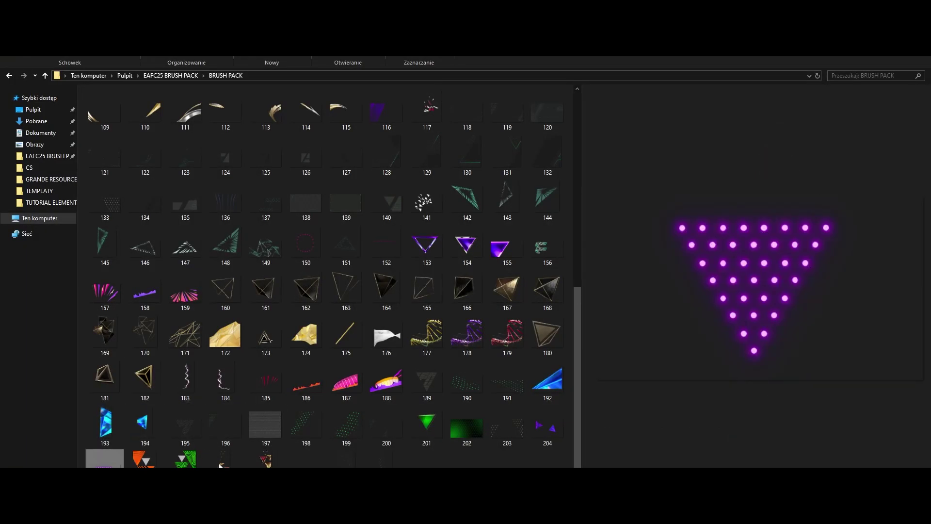
{"action": "key", "text": "alt+Tab"}
{"action": "left_click_drag", "start_coordinate": [398, 465], "coordinate": [459, 354]}
Step: Try to bring the brush pack image with the green diagonal line into the poster
{"action": "key", "text": "alt+Tab"}
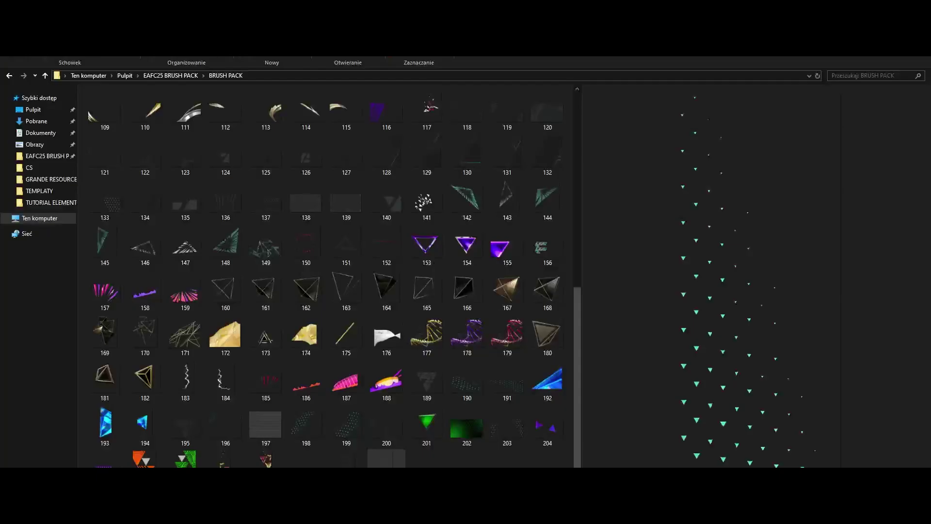
{"action": "left_click", "coordinate": [389, 426]}
{"action": "left_click", "coordinate": [388, 250]}
{"action": "scroll", "coordinate": [388, 252], "scroll_direction": "up", "scroll_amount": 3}
{"action": "key", "text": "alt+Tab"}
{"action": "mouse_move", "coordinate": [388, 287]}
{"action": "left_mouse_down"}
{"action": "mouse_move", "coordinate": [505, 360]}
{"action": "mouse_move", "coordinate": [529, 361]}
{"action": "left_mouse_up"}
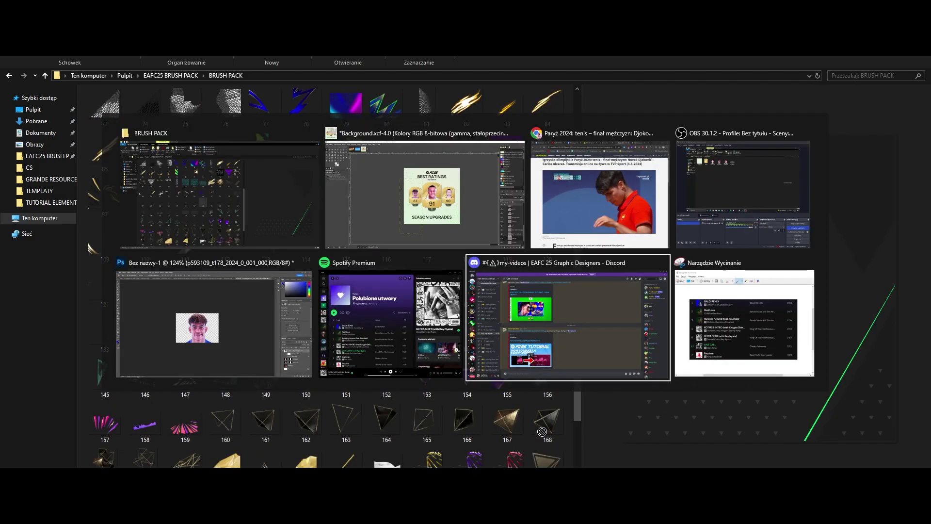
Step: Open the Lines folder of BRUSH MAKER and place 62.PNG at the poster's upper-left edge
{"action": "scroll", "coordinate": [388, 287], "scroll_direction": "up", "scroll_amount": 3}
{"action": "left_click", "coordinate": [10, 76]}
{"action": "double_click", "coordinate": [116, 115]}
{"action": "double_click", "coordinate": [268, 128]}
{"action": "left_click_drag", "start_coordinate": [500, 452], "coordinate": [500, 205]}
{"action": "key", "text": "alt+Tab"}
{"action": "left_click_drag", "start_coordinate": [499, 205], "coordinate": [350, 179]}
Step: Duplicate the 62.PNG line and place copies in the poster's lower-right and lower-left corners
{"action": "scroll", "coordinate": [351, 179], "scroll_direction": "up", "scroll_amount": 2}
{"action": "key", "text": "ctrl+shift+d"}
{"action": "left_click_drag", "start_coordinate": [492, 245], "coordinate": [424, 182]}
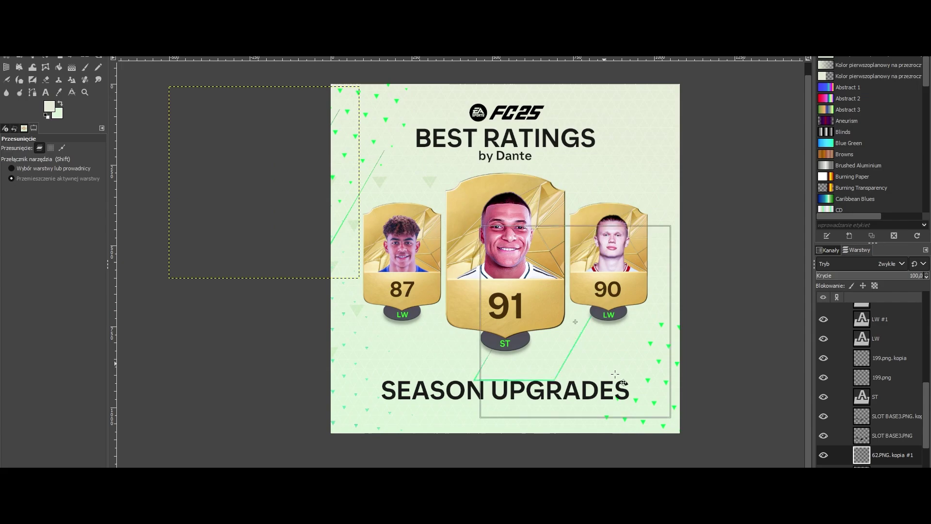
{"action": "scroll", "coordinate": [694, 345], "scroll_direction": "up", "scroll_amount": 5}
{"action": "scroll", "coordinate": [693, 345], "scroll_direction": "down", "scroll_amount": 5}
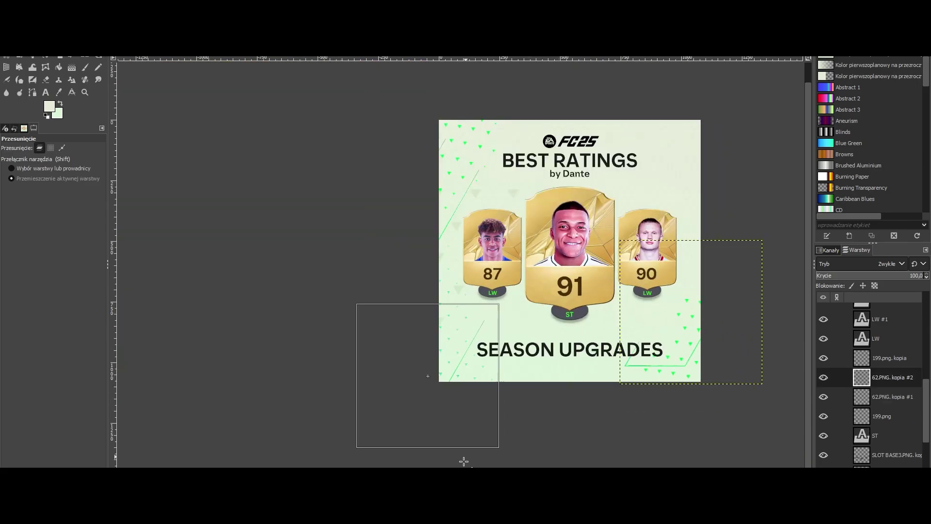
{"action": "left_click_drag", "start_coordinate": [463, 461], "coordinate": [453, 487]}
{"action": "scroll", "coordinate": [400, 459], "scroll_direction": "down", "scroll_amount": 1}
Step: Add 61.PNG from the Lines folder and place its angled line in the poster's upper-right corner
{"action": "key", "text": "alt+Tab"}
{"action": "key", "text": "alt+Tab"}
{"action": "left_click_drag", "start_coordinate": [439, 451], "coordinate": [558, 292]}
{"action": "scroll", "coordinate": [558, 292], "scroll_direction": "up", "scroll_amount": 3}
{"action": "left_click_drag", "start_coordinate": [462, 358], "coordinate": [624, 130]}
{"action": "scroll", "coordinate": [561, 292], "scroll_direction": "down", "scroll_amount": 3}
Step: Add 59.PNG from the Lines folder and place its straight line along the right part of the poster's top edge
{"action": "key", "text": "alt+Tab"}
{"action": "key", "text": "alt+Tab"}
{"action": "left_click_drag", "start_coordinate": [328, 453], "coordinate": [545, 66]}
{"action": "scroll", "coordinate": [536, 285], "scroll_direction": "up", "scroll_amount": 3}
{"action": "left_click_drag", "start_coordinate": [564, 114], "coordinate": [684, 105]}
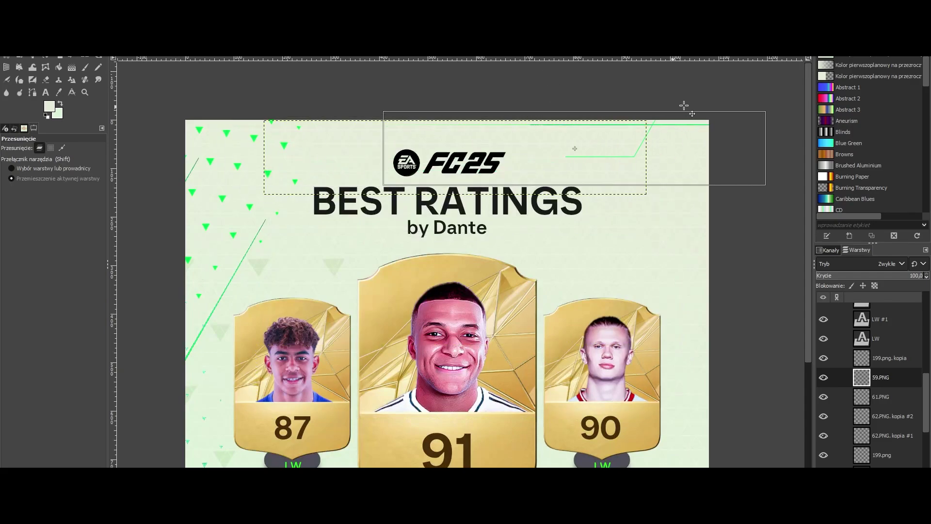
{"action": "scroll", "coordinate": [738, 209], "scroll_direction": "down", "scroll_amount": 2}
Step: Add 1.png from the Lines folder and position its thin diagonal line on the poster's left side
{"action": "key", "text": "alt+Tab"}
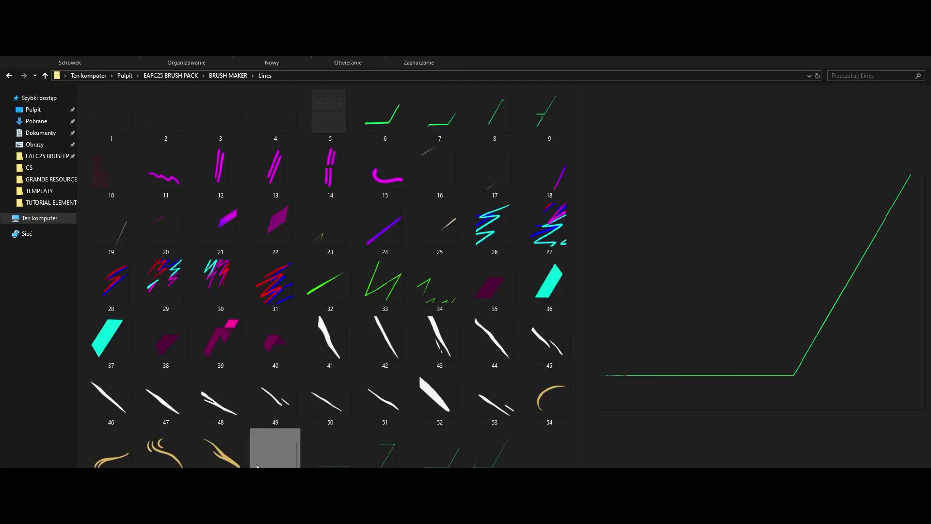
{"action": "left_click_drag", "start_coordinate": [158, 125], "coordinate": [640, 243]}
{"action": "key", "text": "alt+Tab"}
{"action": "left_click_drag", "start_coordinate": [593, 212], "coordinate": [399, 225]}
{"action": "scroll", "coordinate": [527, 228], "scroll_direction": "down", "scroll_amount": 3}
{"action": "left_click", "coordinate": [883, 435]}
{"action": "scroll", "coordinate": [493, 281], "scroll_direction": "up", "scroll_amount": 3}
Step: Return to the BRUSH PACK folder and add 143.PNG to the right part of the poster
{"action": "key", "text": "alt+Tab"}
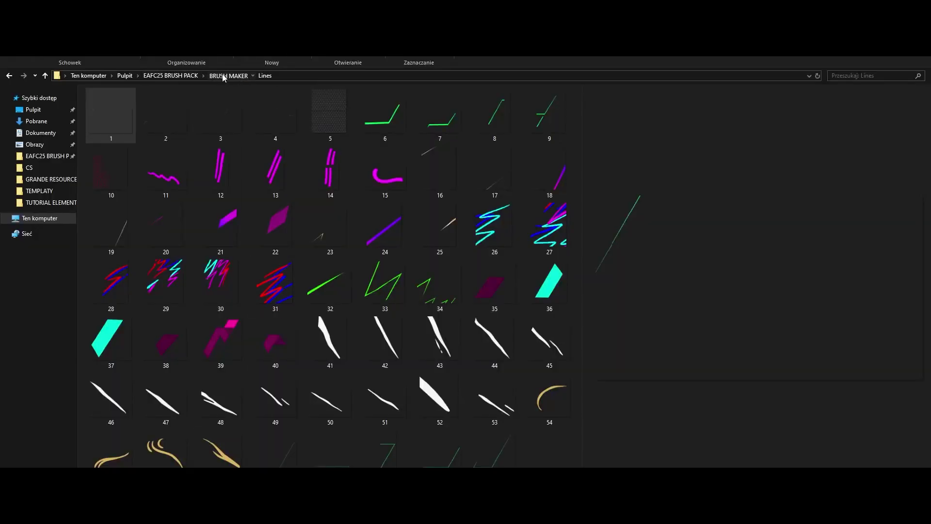
{"action": "left_click", "coordinate": [234, 75]}
{"action": "scroll", "coordinate": [393, 316], "scroll_direction": "down", "scroll_amount": 5}
{"action": "left_click_drag", "start_coordinate": [502, 206], "coordinate": [697, 383]}
{"action": "key", "text": "alt+Tab"}
{"action": "left_click_drag", "start_coordinate": [697, 383], "coordinate": [630, 311]}
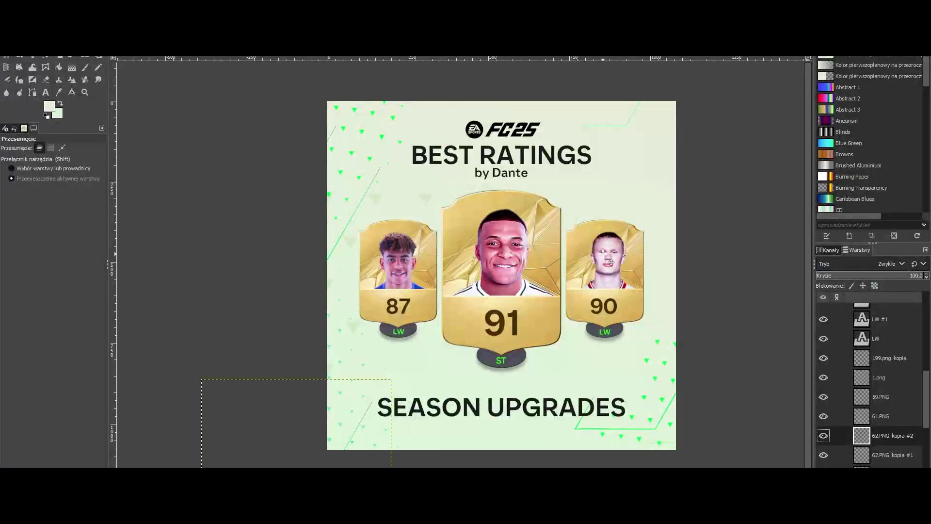
Step: Transform the 143.PNG ray pattern and place it behind the right card in soft light mode, beneath 203.png
{"action": "left_click_drag", "start_coordinate": [534, 340], "coordinate": [591, 247]}
{"action": "left_click", "coordinate": [71, 58]}
{"action": "left_click_drag", "start_coordinate": [345, 456], "coordinate": [487, 312]}
{"action": "left_click", "coordinate": [776, 133]}
{"action": "scroll", "coordinate": [653, 195], "scroll_direction": "down", "scroll_amount": 2}
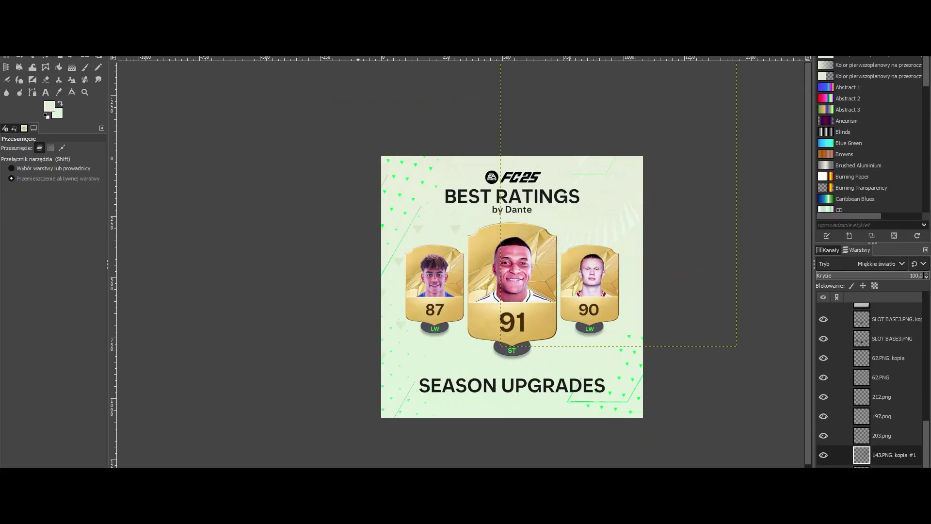
Step: Add 148.PNG from the brush pack and place its ray pattern behind the poster's lower-left area
{"action": "key", "text": "alt+Tab"}
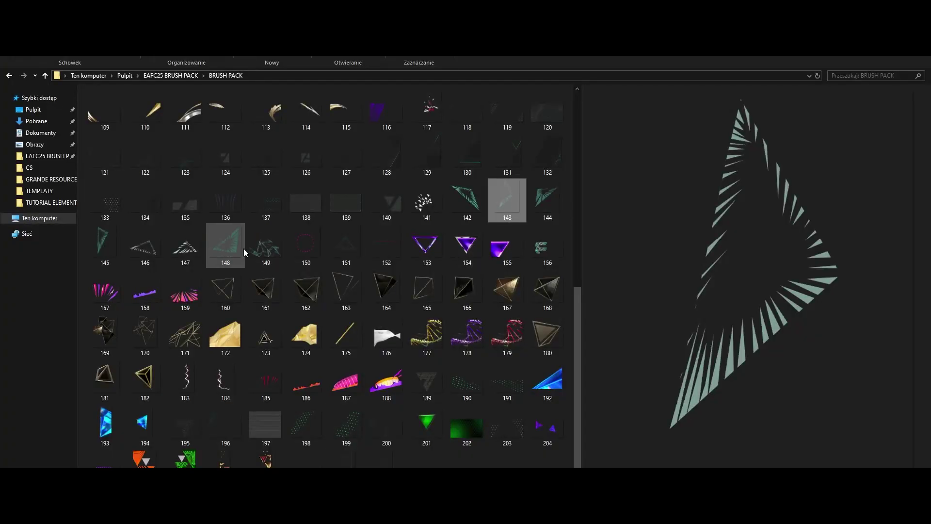
{"action": "key", "text": "alt+Tab"}
{"action": "mouse_move", "coordinate": [238, 247]}
{"action": "left_mouse_down"}
{"action": "mouse_move", "coordinate": [534, 322]}
{"action": "mouse_move", "coordinate": [379, 395]}
{"action": "left_mouse_up"}
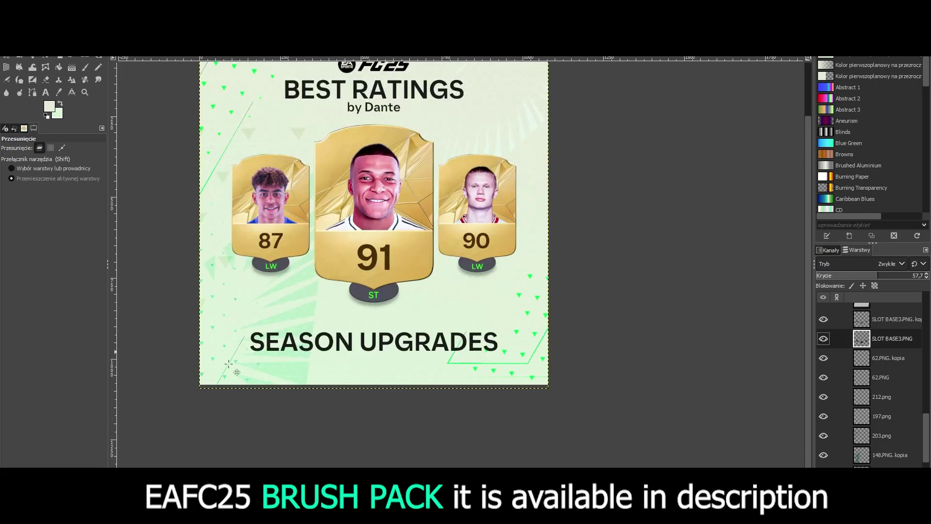
Step: Add 147.PNG above SLOT BASE3, colorize it with lightness -1, set it to soft light at 42.8 opacity and duplicate it
{"action": "key", "text": "alt+Tab"}
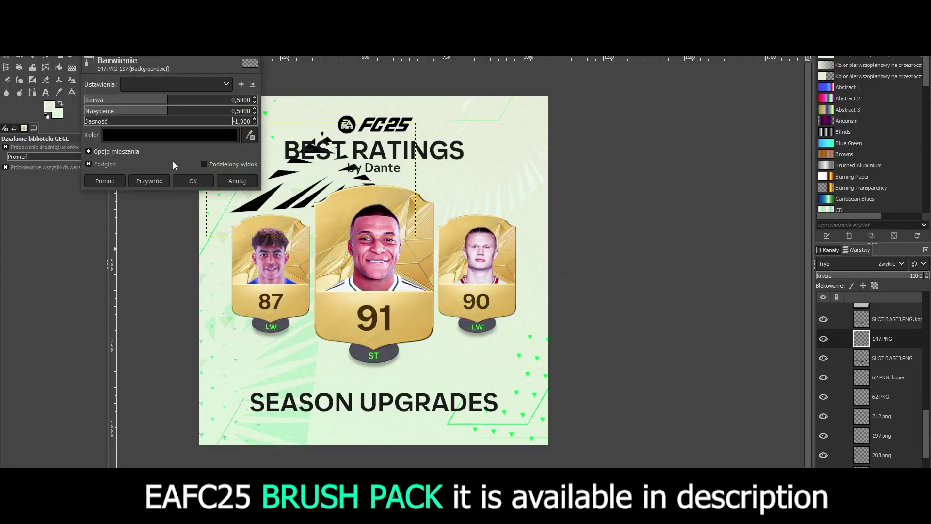
{"action": "left_click", "coordinate": [890, 263]}
{"action": "left_click", "coordinate": [843, 219]}
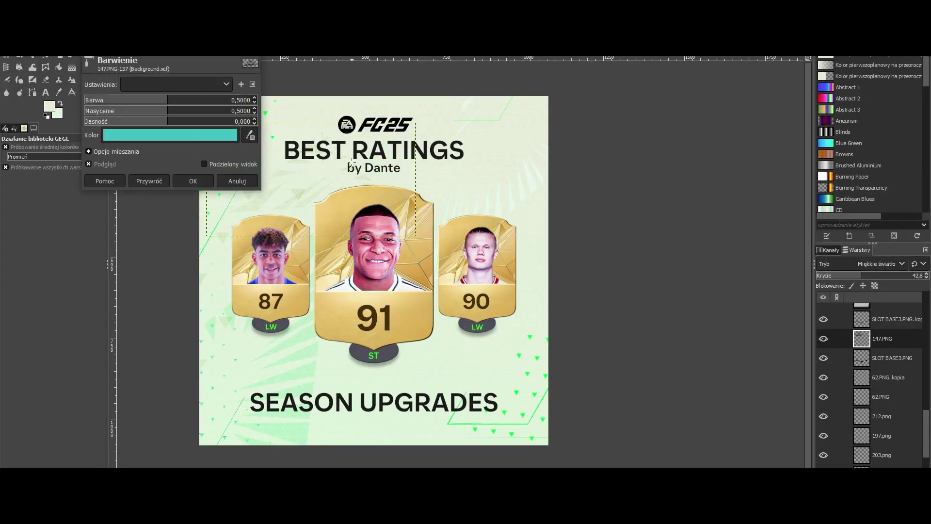
{"action": "scroll", "coordinate": [483, 257], "scroll_direction": "down", "scroll_amount": 2}
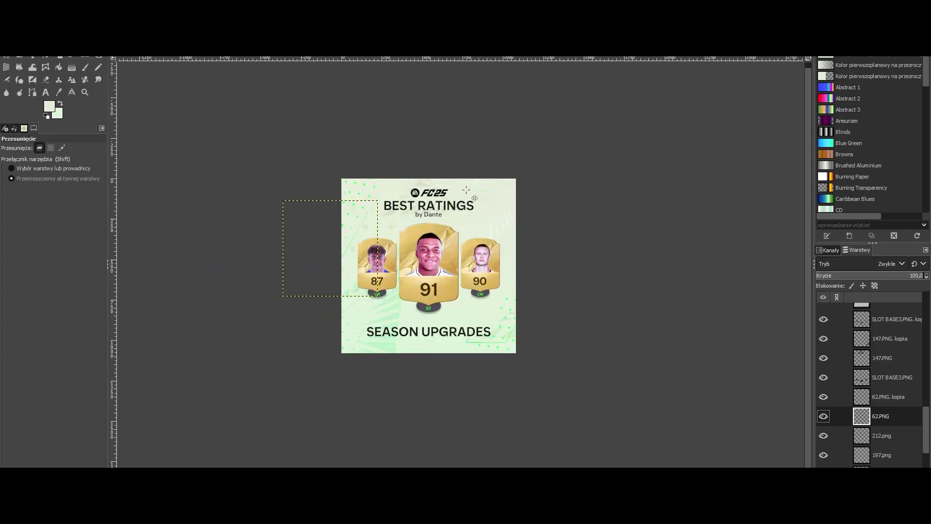
Step: Add 148.PNG once more above the 62.PNG layer and move it down to the poster's bottom area
{"action": "scroll", "coordinate": [370, 233], "scroll_direction": "up", "scroll_amount": 1}
{"action": "key", "text": "alt+Tab"}
{"action": "left_click", "coordinate": [225, 245]}
{"action": "key", "text": "alt+Tab"}
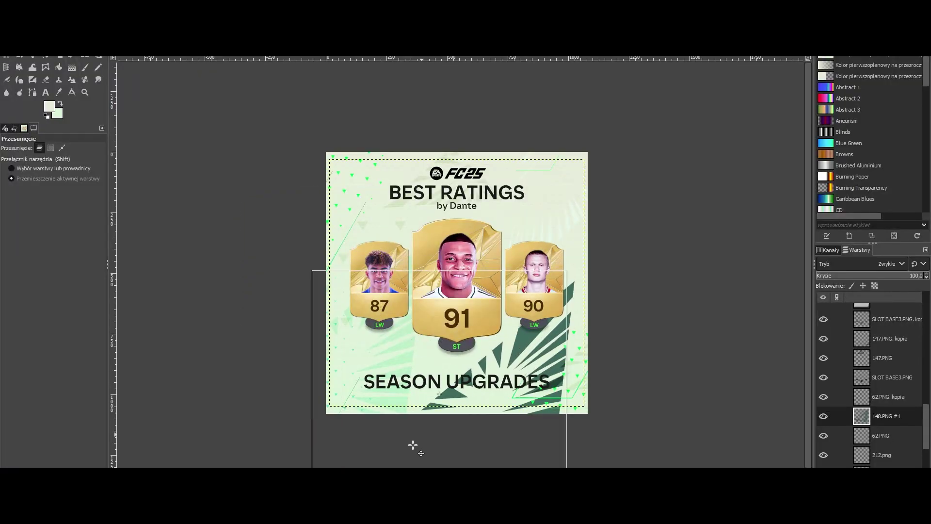
Step: Preview several BRUSH PACK images and add 141.PNG to the poster
{"action": "key", "text": "alt+Tab"}
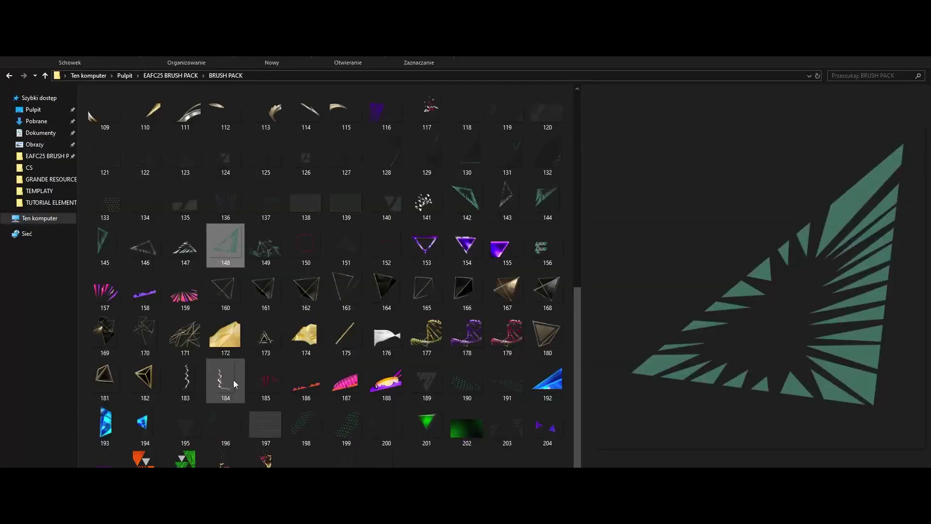
{"action": "left_click", "coordinate": [266, 338]}
{"action": "left_click", "coordinate": [185, 203]}
{"action": "left_click", "coordinate": [112, 212]}
{"action": "left_click", "coordinate": [346, 206]}
{"action": "left_click", "coordinate": [410, 208]}
{"action": "key", "text": "alt+Tab"}
{"action": "left_click_drag", "start_coordinate": [411, 208], "coordinate": [420, 182]}
Step: Scale 141.PNG down, move it to the poster's lower right, recolour it and use soft light mode at about 42 opacity
{"action": "key", "text": "shift+s"}
{"action": "left_click_drag", "start_coordinate": [727, 436], "coordinate": [620, 375]}
{"action": "key", "text": "Return"}
{"action": "key", "text": "m"}
{"action": "left_click_drag", "start_coordinate": [497, 306], "coordinate": [555, 360]}
{"action": "key", "text": "shift+ctrl+f"}
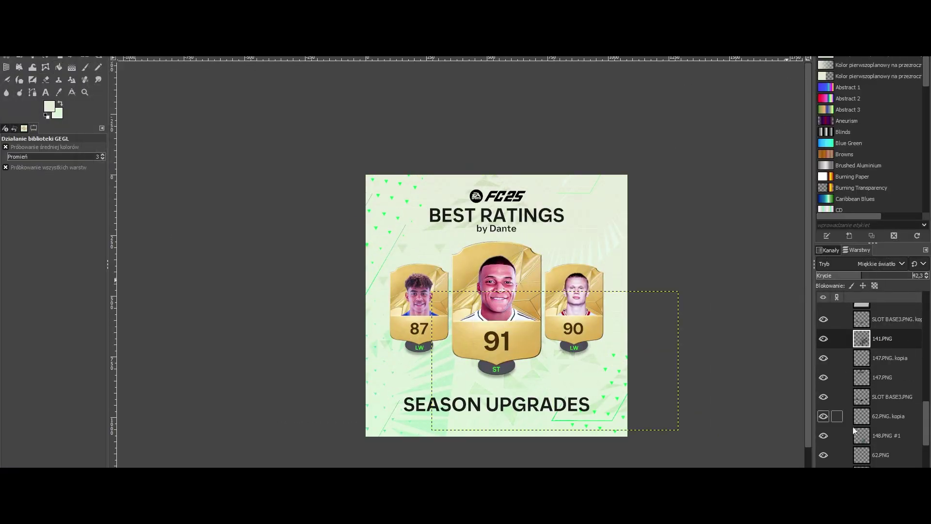
Step: Duplicate 141.PNG and move the copy to the poster's upper-left area
{"action": "key", "text": "ctrl+shift+d"}
{"action": "key", "text": "m"}
{"action": "left_click_drag", "start_coordinate": [582, 368], "coordinate": [428, 180]}
{"action": "left_click", "coordinate": [881, 435]}
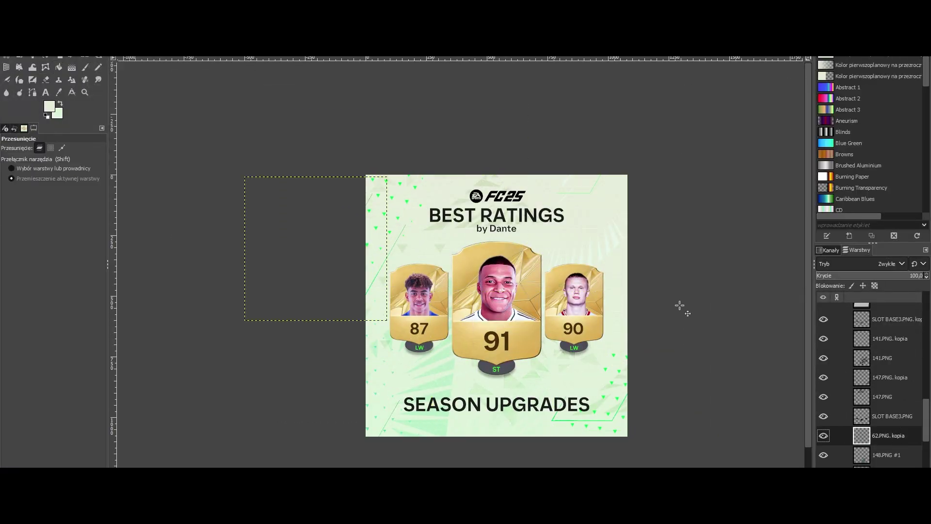
Step: Set the SLOT BASE3 layer's blend mode to soft light
{"action": "scroll", "coordinate": [679, 305], "scroll_direction": "down", "scroll_amount": 1}
{"action": "scroll", "coordinate": [612, 311], "scroll_direction": "up", "scroll_amount": 2}
{"action": "scroll", "coordinate": [641, 262], "scroll_direction": "down", "scroll_amount": 2}
{"action": "scroll", "coordinate": [645, 269], "scroll_direction": "up", "scroll_amount": 1}
{"action": "left_click", "coordinate": [856, 418]}
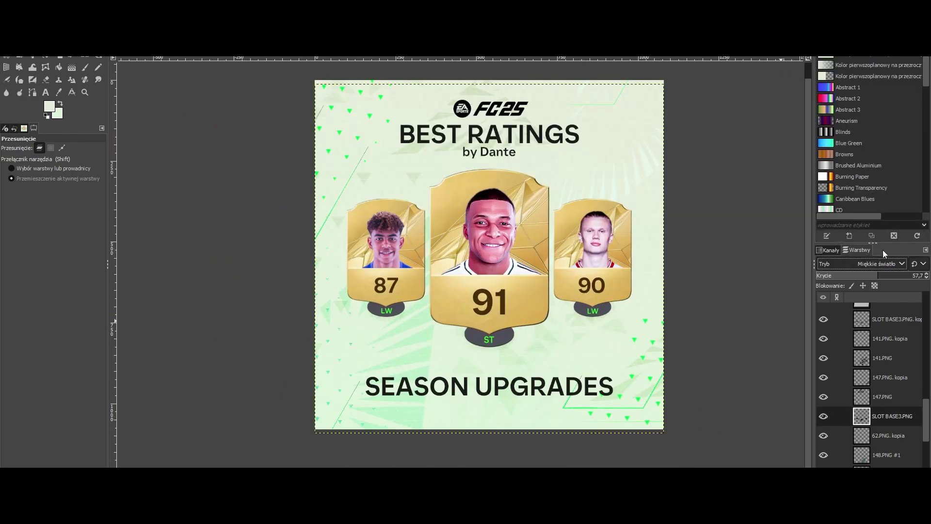
Step: Colour the word UPGRADES in the lower title dark green
{"action": "scroll", "coordinate": [489, 256], "scroll_direction": "down", "scroll_amount": 2}
{"action": "scroll", "coordinate": [489, 256], "scroll_direction": "up", "scroll_amount": 2}
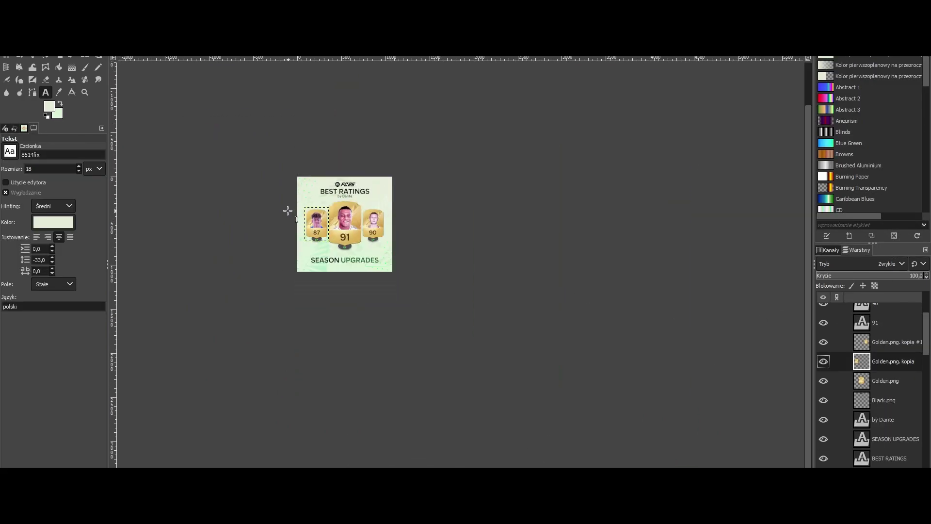
{"action": "scroll", "coordinate": [286, 207], "scroll_direction": "up", "scroll_amount": 4}
{"action": "scroll", "coordinate": [674, 354], "scroll_direction": "down", "scroll_amount": 3}
{"action": "scroll", "coordinate": [758, 376], "scroll_direction": "up", "scroll_amount": 2}
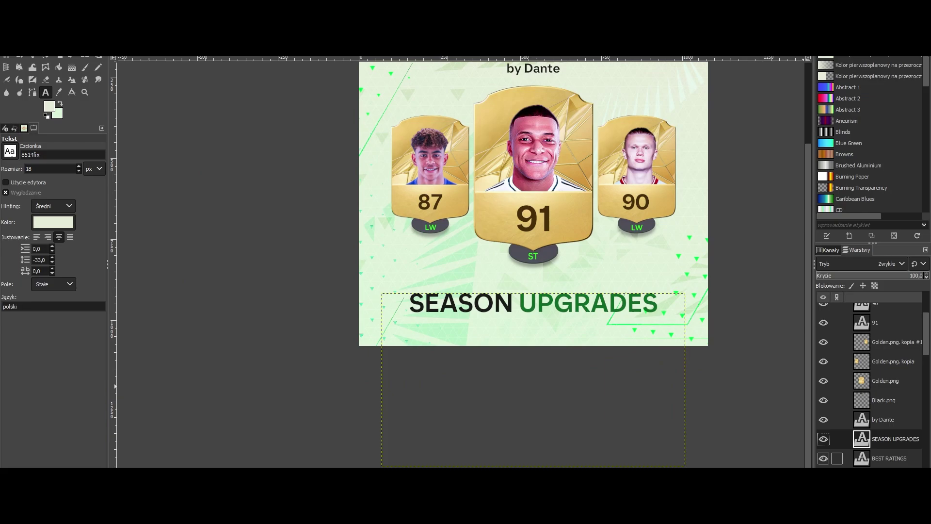
Step: Duplicate the SEASON UPGRADES title and recolour the lower copy with Colorize as the base for a dark shadow
{"action": "right_click", "coordinate": [876, 460]}
{"action": "left_click", "coordinate": [779, 263]}
{"action": "scroll", "coordinate": [531, 358], "scroll_direction": "up", "scroll_amount": 3}
{"action": "left_click", "coordinate": [155, 21]}
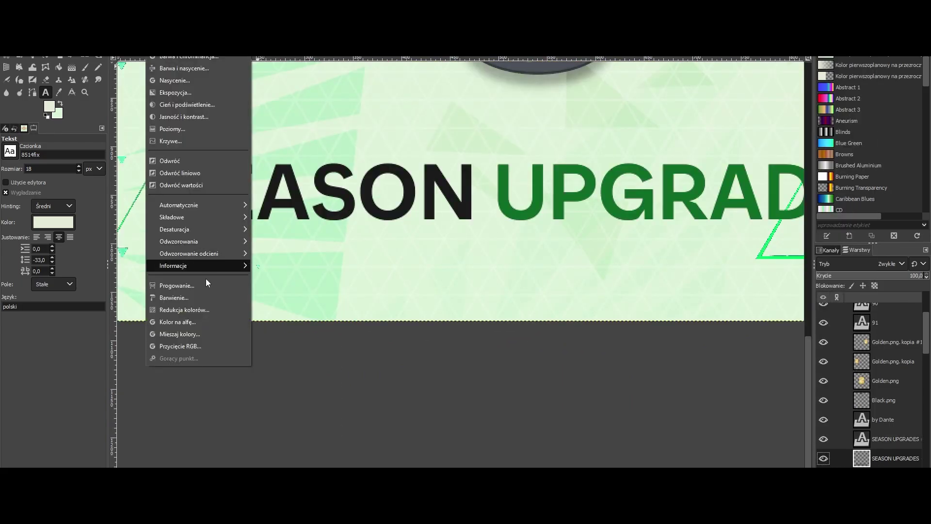
{"action": "left_click", "coordinate": [201, 297]}
{"action": "left_click", "coordinate": [208, 182]}
Step: Turn the lower SEASON UPGRADES copy into a soft drop shadow by blurring it, nudging it down and setting opacity to about 34.2
{"action": "left_click", "coordinate": [209, 21]}
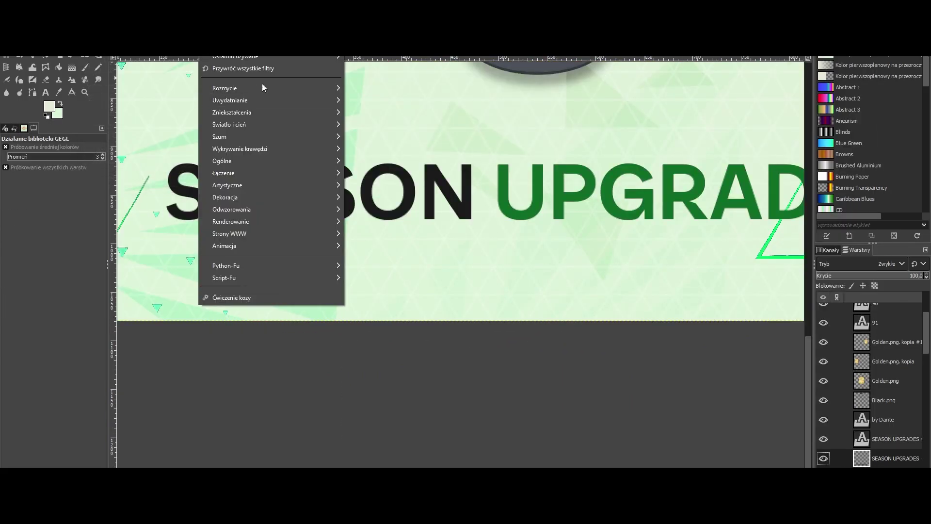
{"action": "mouse_move", "coordinate": [263, 86]}
{"action": "left_click", "coordinate": [378, 99]}
{"action": "left_click", "coordinate": [193, 211]}
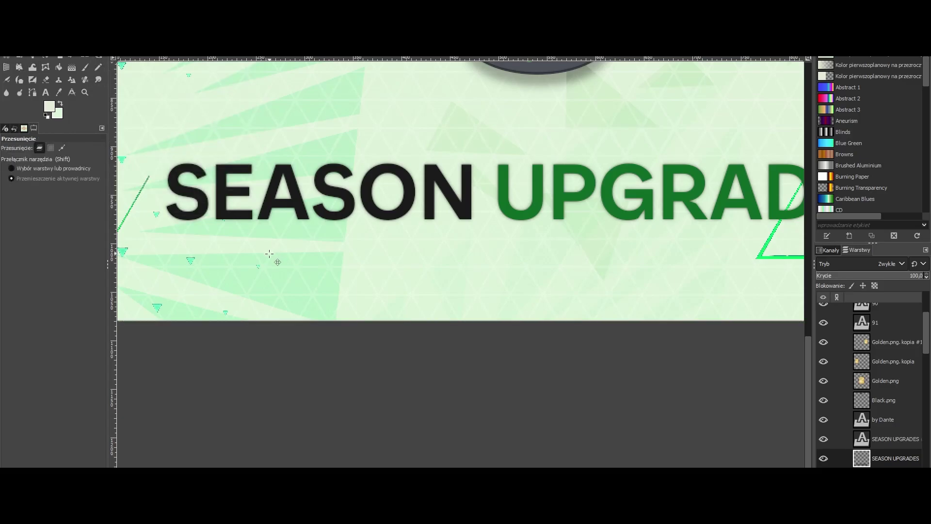
{"action": "left_click_drag", "start_coordinate": [269, 253], "coordinate": [269, 260]}
{"action": "left_click_drag", "start_coordinate": [828, 275], "coordinate": [853, 275]}
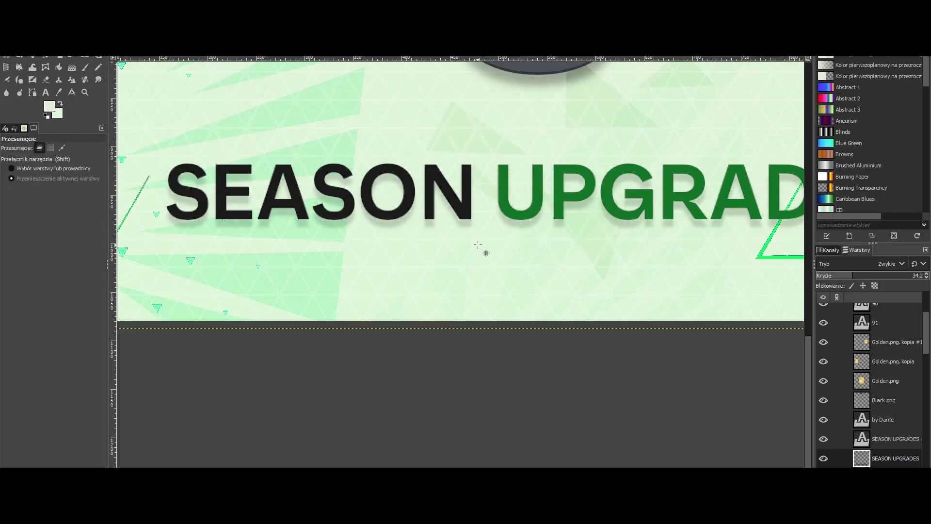
Step: Examine the whole poster composition, including the shadow under the SEASON UPGRADES title
{"action": "scroll", "coordinate": [476, 193], "scroll_direction": "down", "scroll_amount": 4}
{"action": "scroll", "coordinate": [476, 193], "scroll_direction": "up", "scroll_amount": 3}
{"action": "scroll", "coordinate": [502, 235], "scroll_direction": "down", "scroll_amount": 1}
{"action": "scroll", "coordinate": [429, 230], "scroll_direction": "up", "scroll_amount": 2}
{"action": "scroll", "coordinate": [642, 388], "scroll_direction": "down", "scroll_amount": 1}
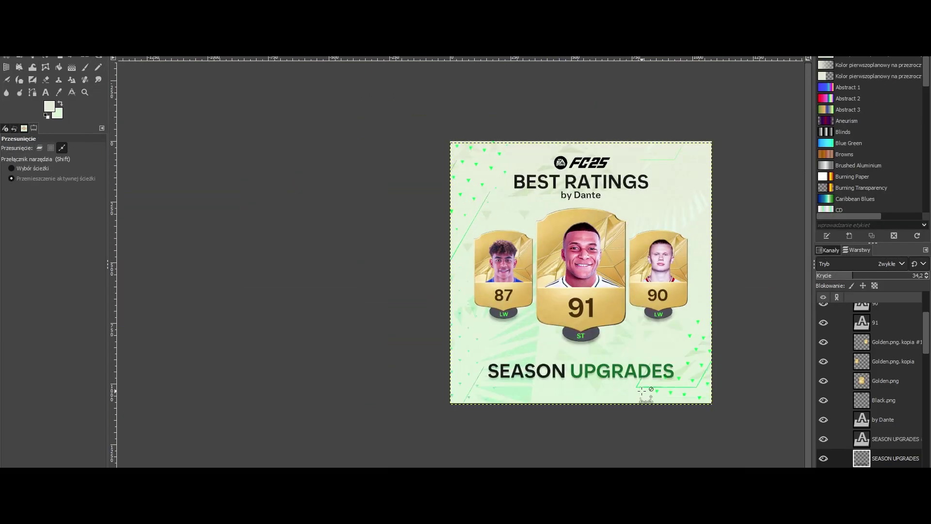
{"action": "scroll", "coordinate": [636, 312], "scroll_direction": "down", "scroll_amount": 1}
{"action": "scroll", "coordinate": [635, 213], "scroll_direction": "up", "scroll_amount": 1}
{"action": "scroll", "coordinate": [624, 313], "scroll_direction": "down", "scroll_amount": 1}
{"action": "scroll", "coordinate": [826, 370], "scroll_direction": "up", "scroll_amount": 4}
Step: Create a new layer from the visible image above MbappeHead.png
{"action": "right_click", "coordinate": [862, 312]}
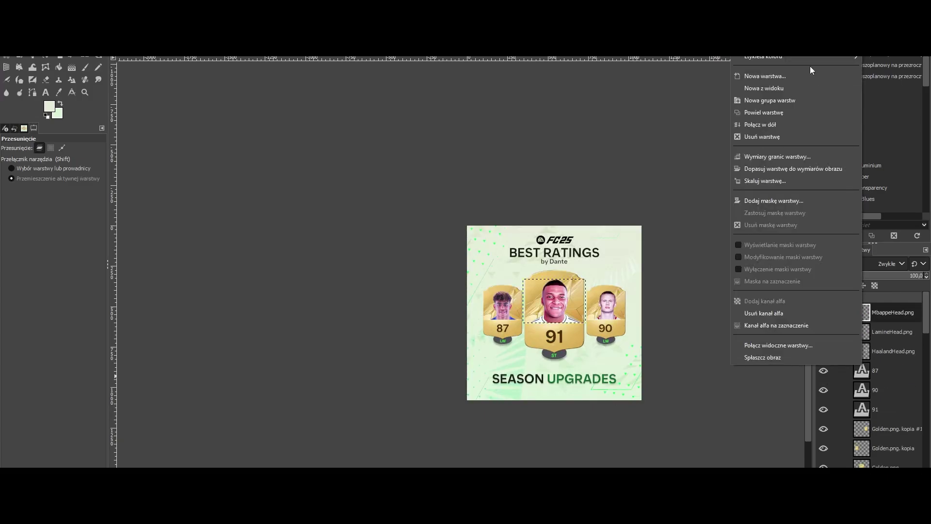
{"action": "left_click", "coordinate": [810, 89]}
{"action": "scroll", "coordinate": [646, 315], "scroll_direction": "down", "scroll_amount": 2}
{"action": "scroll", "coordinate": [602, 316], "scroll_direction": "up", "scroll_amount": 2}
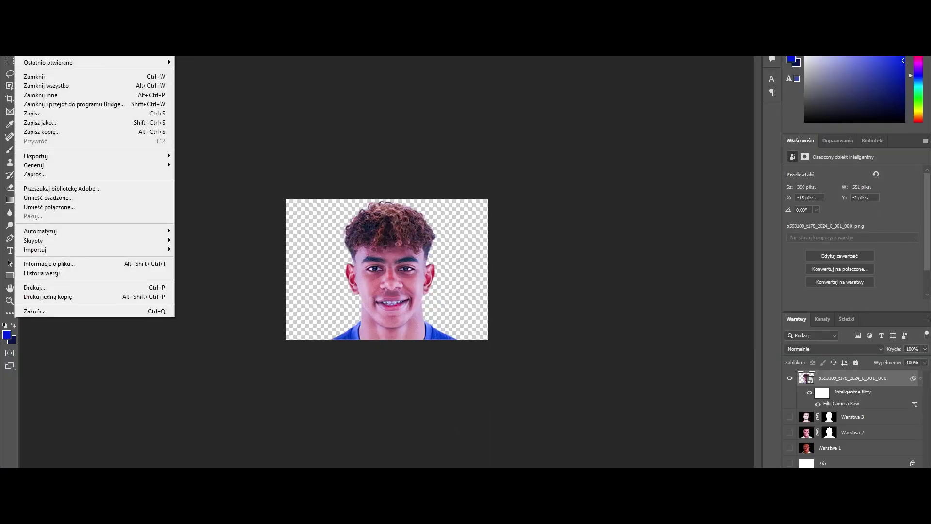
Step: Switch to Photoshop, create a new 1080 by 1080 pixel RGB document and paste the merged poster into it
{"action": "key", "text": "ctrl+n"}
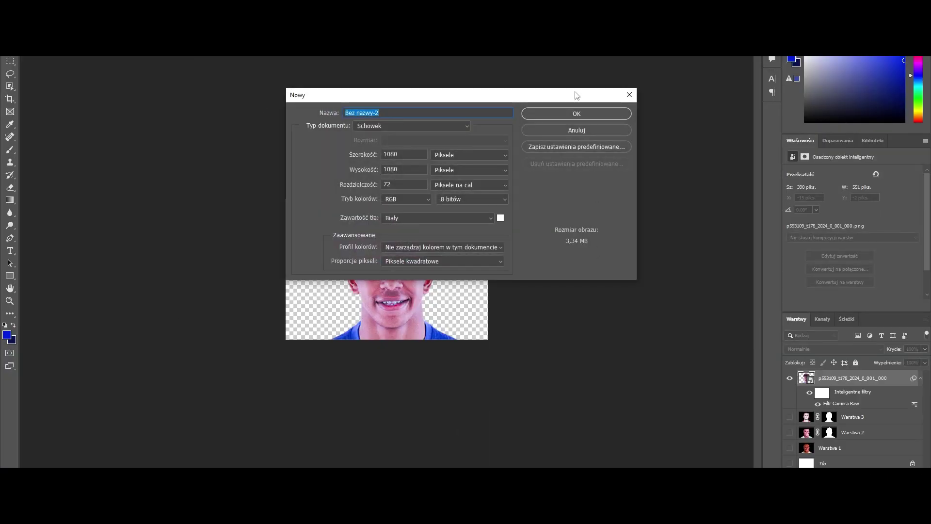
{"action": "left_click", "coordinate": [575, 114]}
{"action": "key", "text": "ctrl+v"}
Step: Grade the pasted poster with the Camera Raw filter, using temperature -37, tint +7, vibrance +42, saturation +72 and adjusted exposure
{"action": "left_click", "coordinate": [134, 20]}
{"action": "mouse_move", "coordinate": [164, 20]}
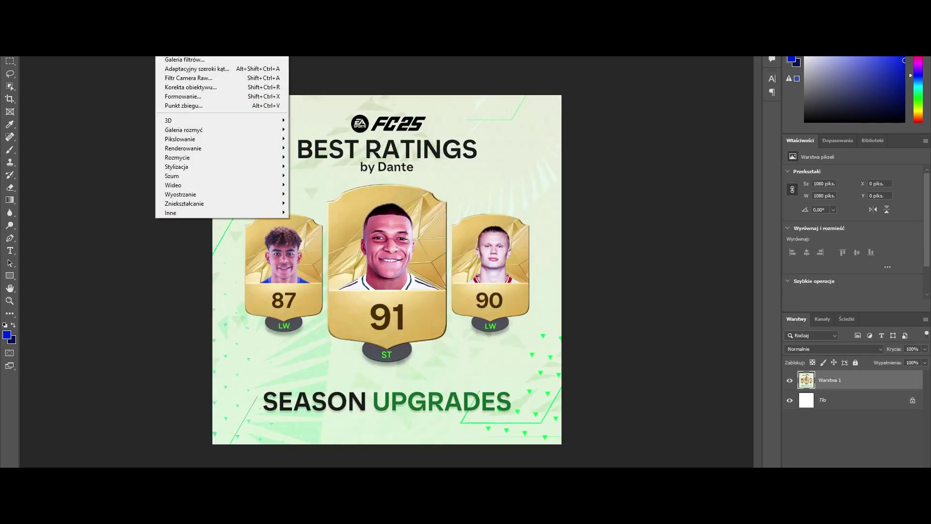
{"action": "left_click", "coordinate": [183, 79]}
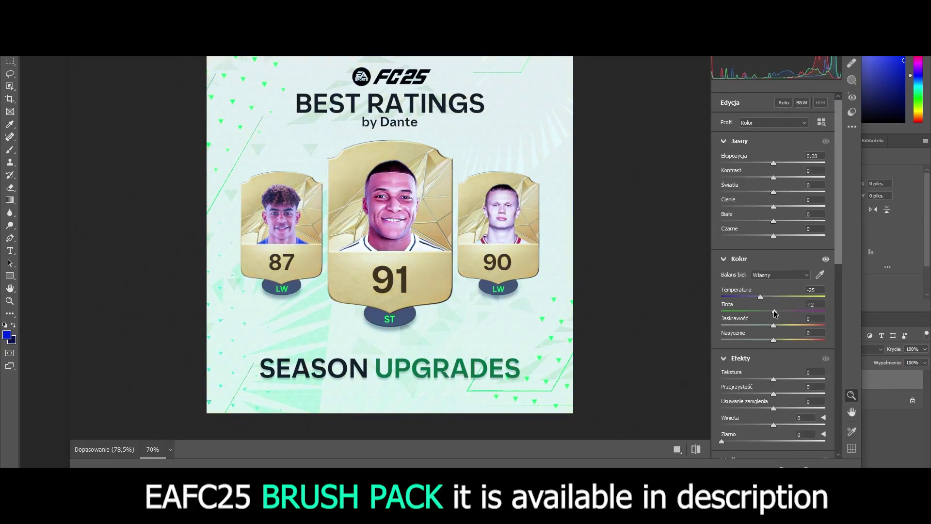
{"action": "left_click_drag", "start_coordinate": [788, 313], "coordinate": [755, 301]}
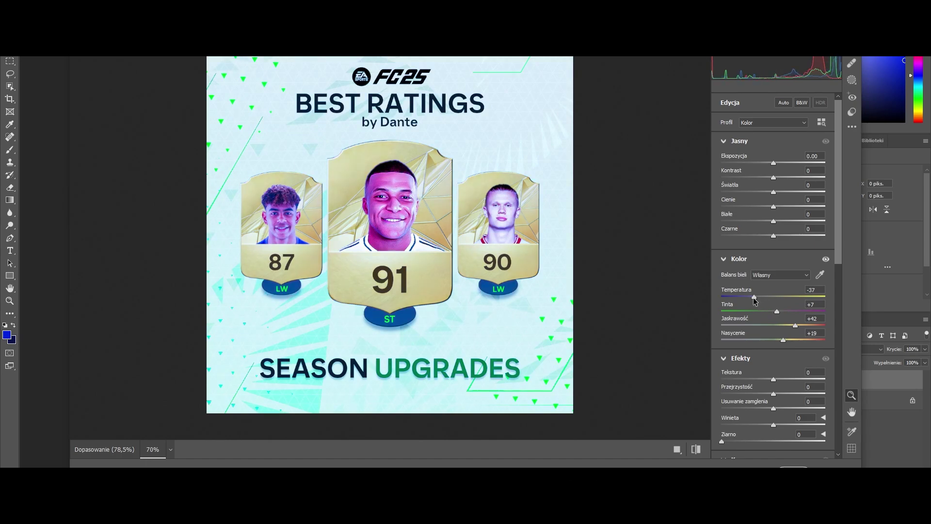
{"action": "left_click_drag", "start_coordinate": [792, 342], "coordinate": [807, 342]}
{"action": "scroll", "coordinate": [394, 260], "scroll_direction": "down", "scroll_amount": 1}
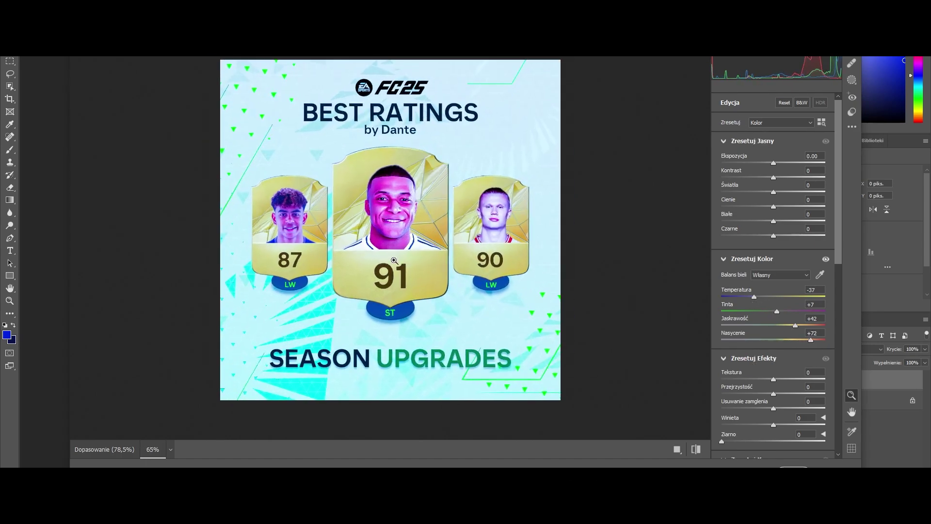
{"action": "left_click_drag", "start_coordinate": [773, 164], "coordinate": [773, 167]}
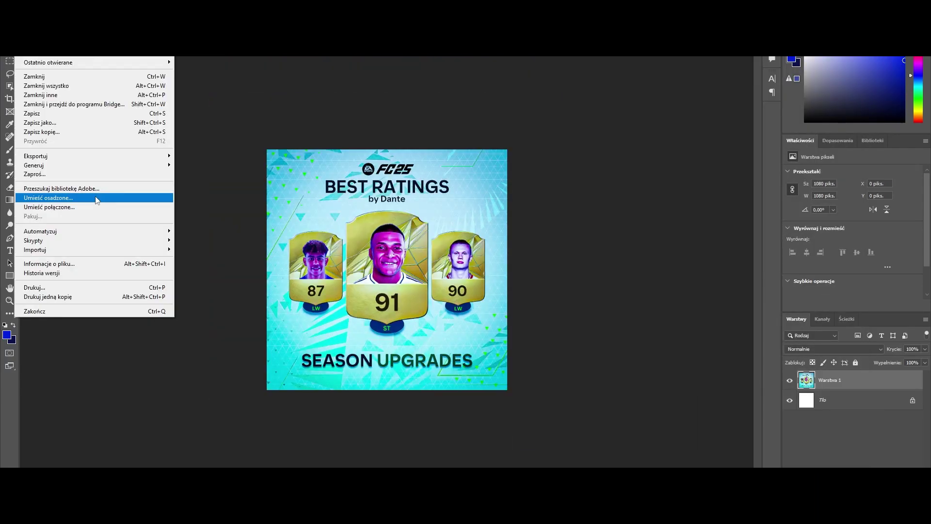
Step: Save the graded poster as a PNG file
{"action": "left_click", "coordinate": [95, 198]}
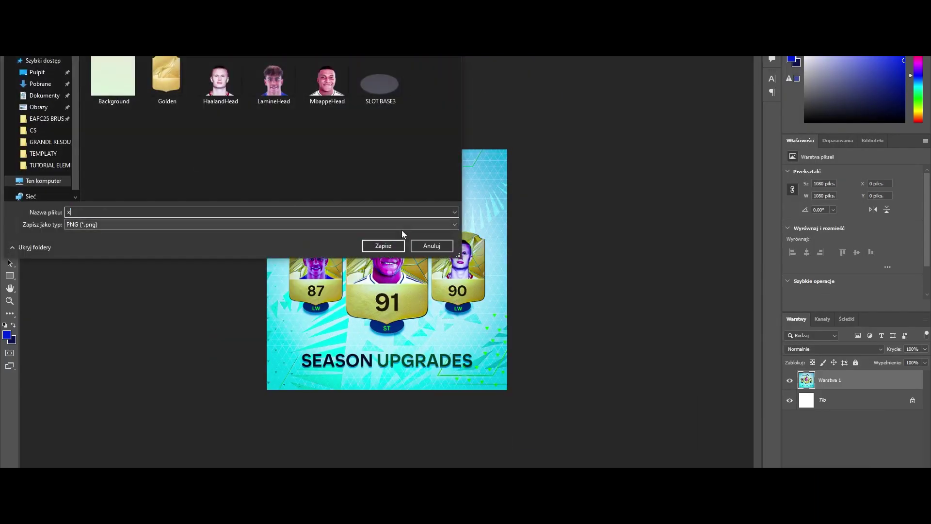